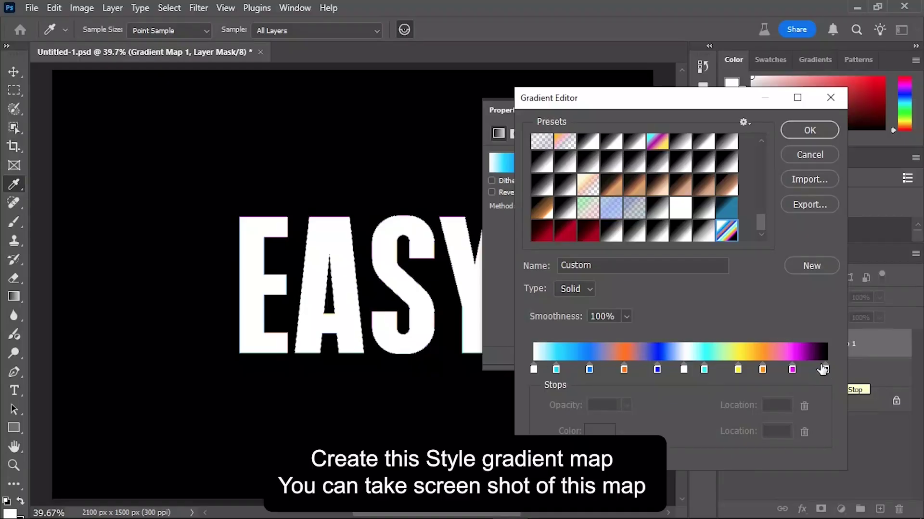
# Accept the custom multicolour gradient for the gradient map and convert the EASY text layer to a smart object.
pyautogui.click(804, 129)
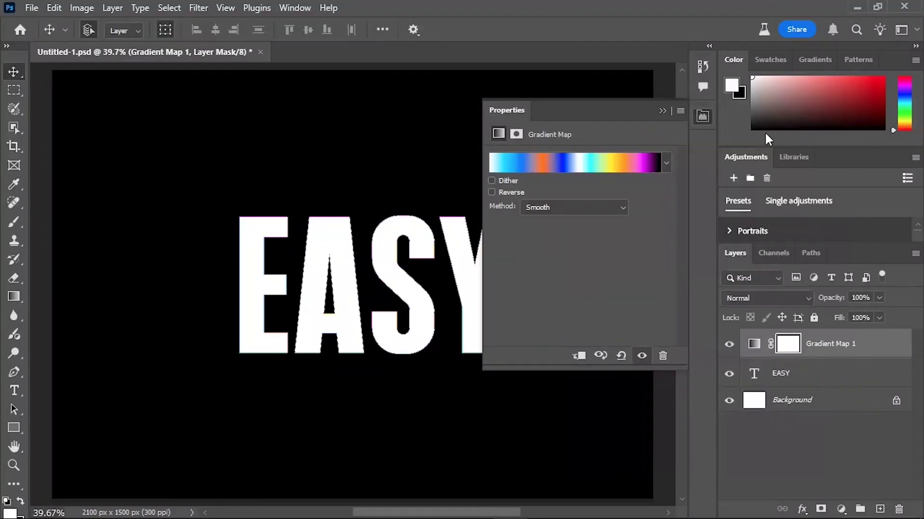
pyautogui.click(663, 112)
pyautogui.click(802, 374)
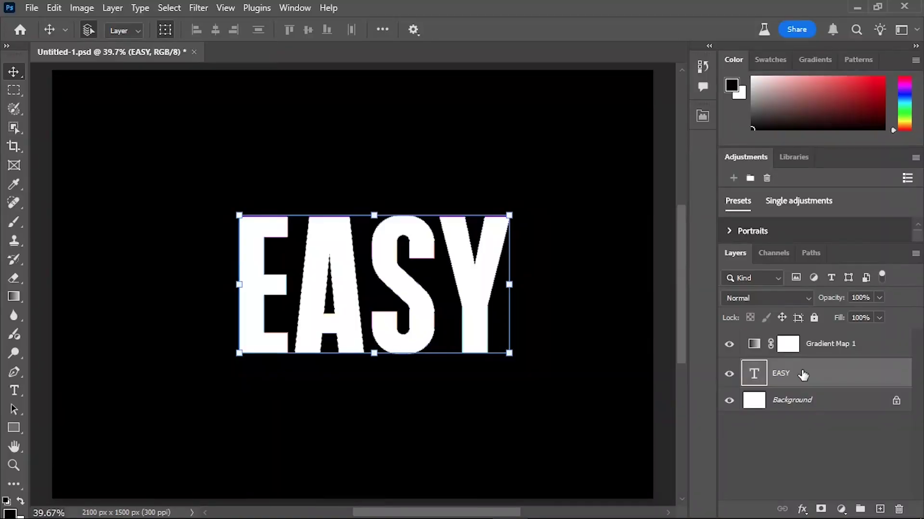
pyautogui.rightClick(803, 374)
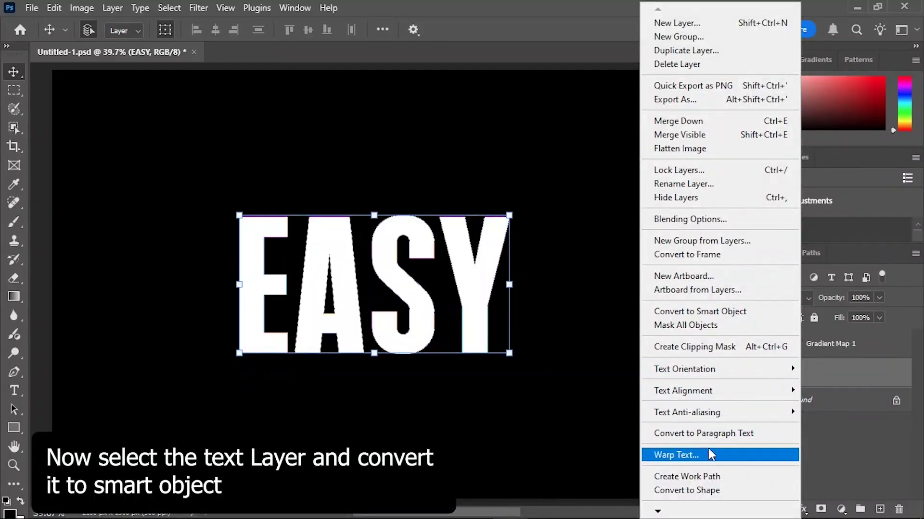
pyautogui.click(698, 312)
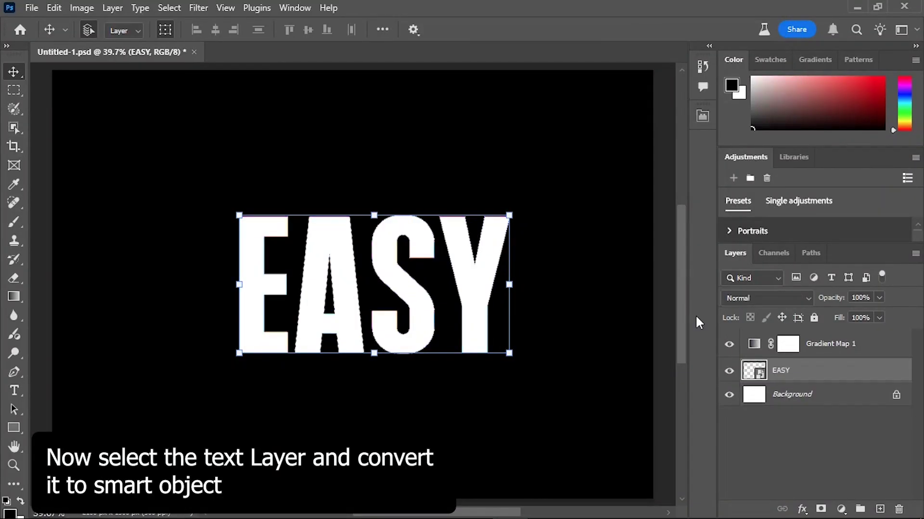
# Add an Iris Blur to the EASY layer, centred just above the letter A, with the blur at 37 px.
pyautogui.click(197, 8)
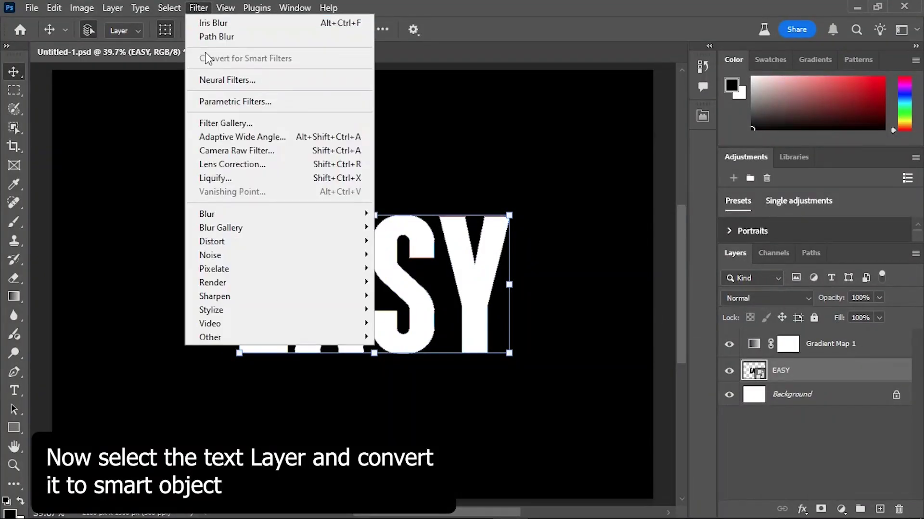
pyautogui.moveTo(284, 231)
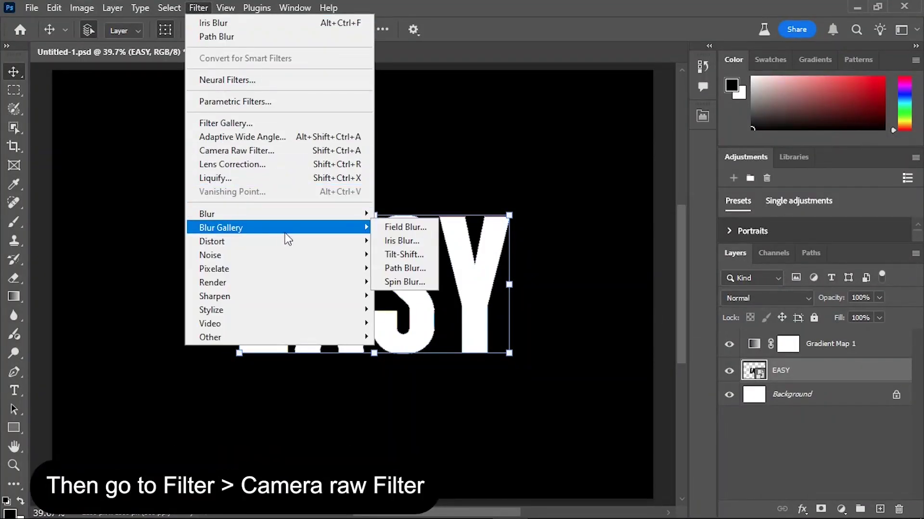
pyautogui.click(402, 242)
pyautogui.moveTo(372, 284); pyautogui.dragTo(373, 205)
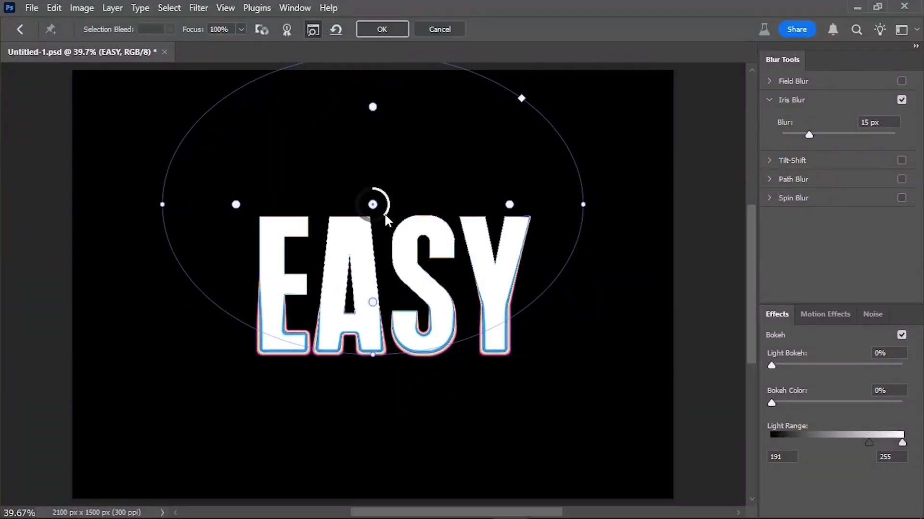
pyautogui.moveTo(382, 216); pyautogui.dragTo(365, 225)
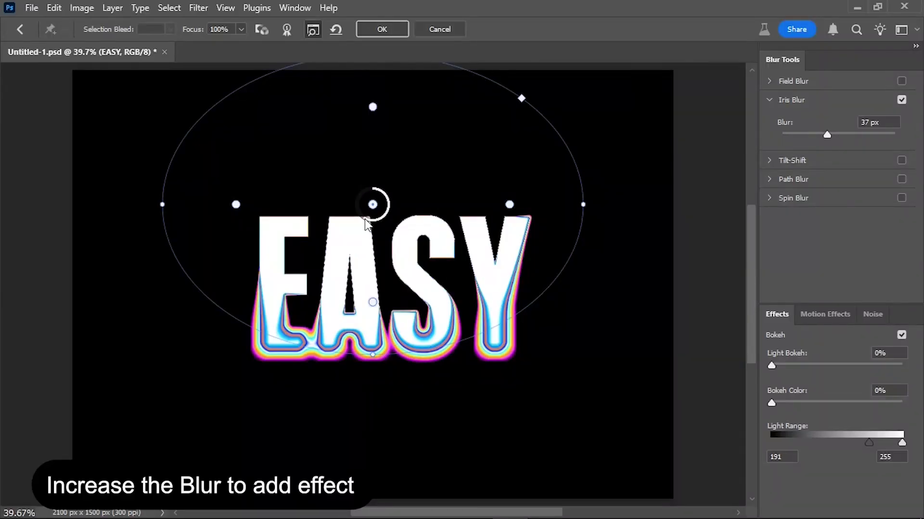
# Move the iris centre higher above the text with a 43 px blur, widen its sharp zone, and apply the filter.
pyautogui.moveTo(366, 224); pyautogui.dragTo(369, 165)
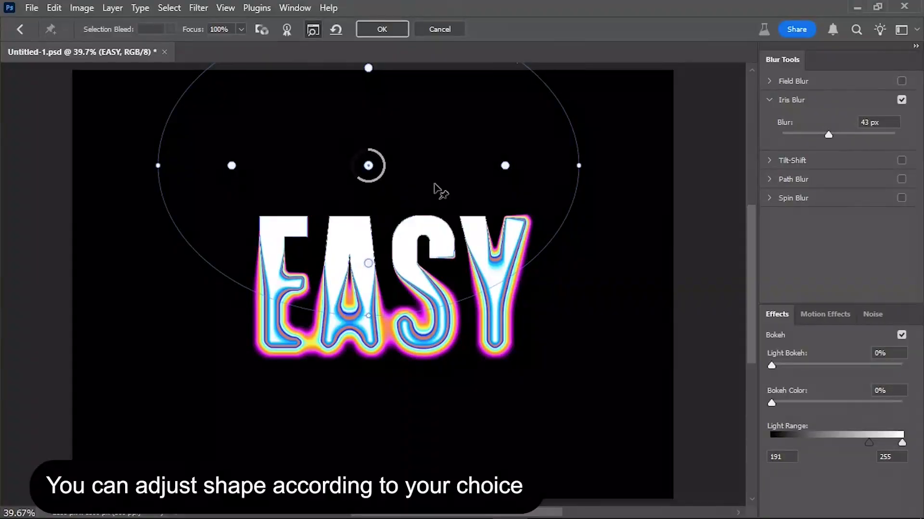
pyautogui.moveTo(512, 165); pyautogui.dragTo(534, 167)
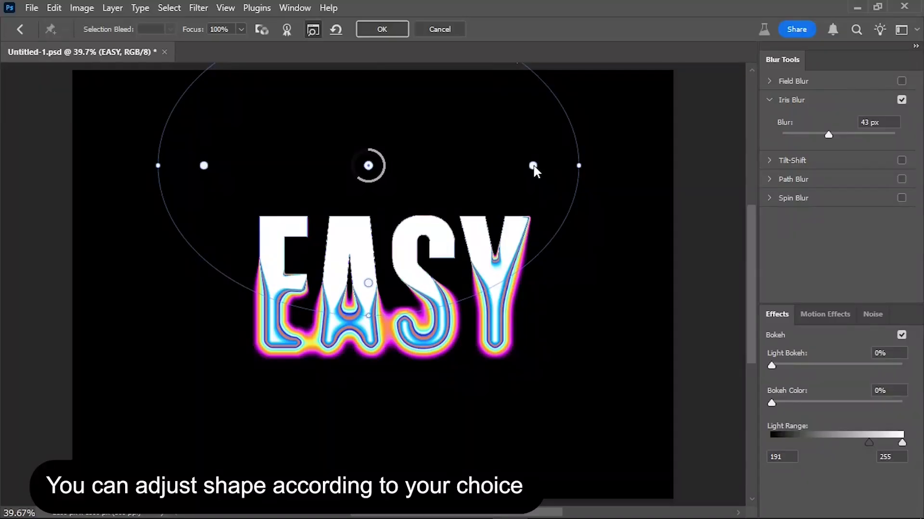
pyautogui.moveTo(369, 166); pyautogui.dragTo(371, 163)
pyautogui.click(381, 31)
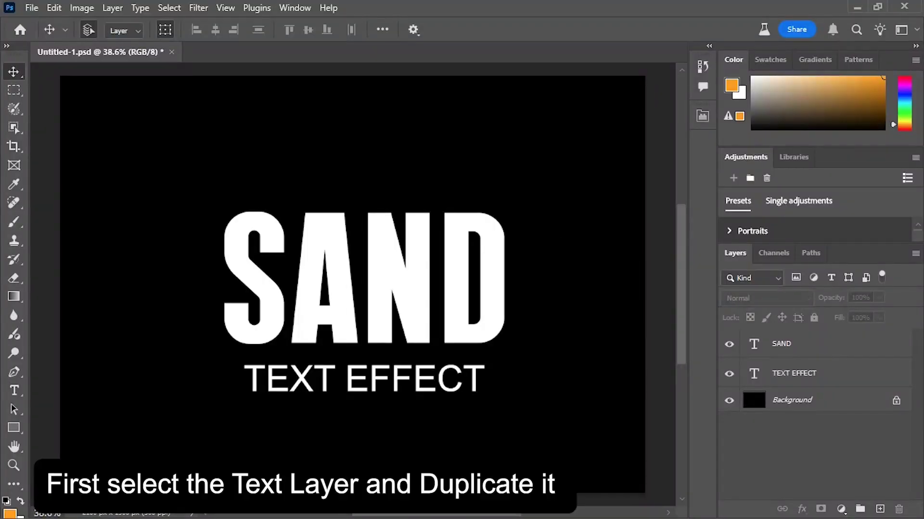
# Duplicate the SAND text layer and convert the copy to a smart object.
pyautogui.click(895, 351)
pyautogui.moveTo(896, 351); pyautogui.dragTo(878, 509)
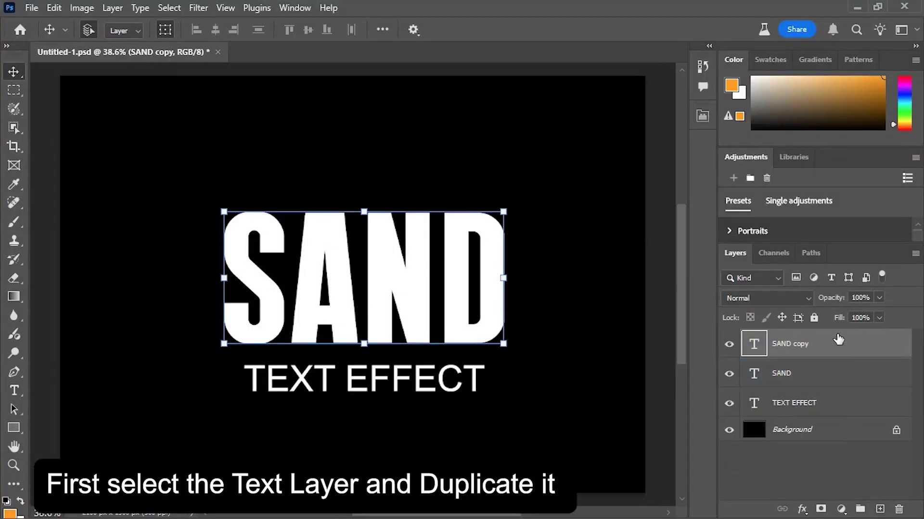
pyautogui.rightClick(833, 359)
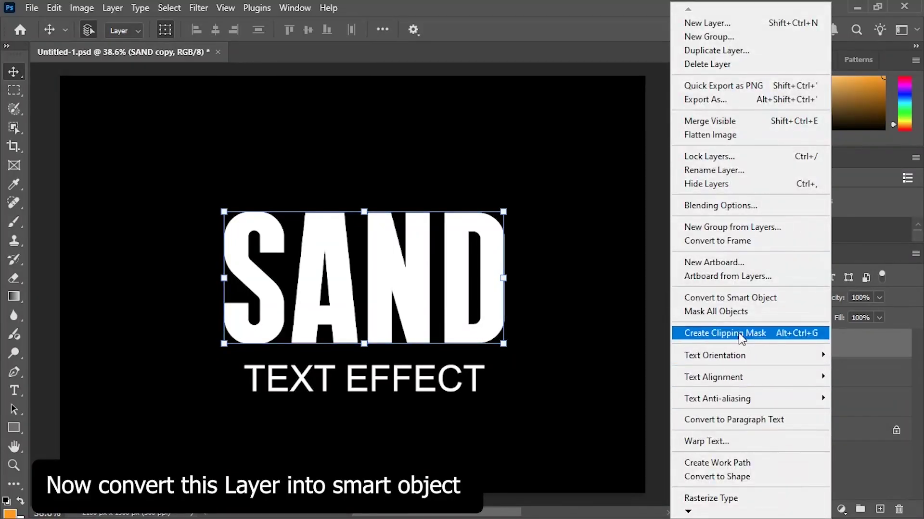
pyautogui.click(732, 299)
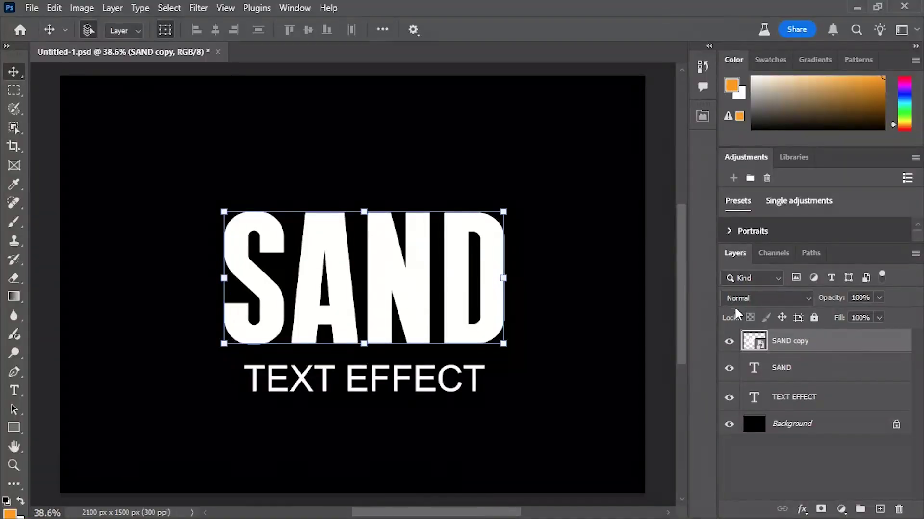
# Hide the original SAND layer and set the SAND copy to Dissolve blend mode with 39% fill.
pyautogui.click(729, 368)
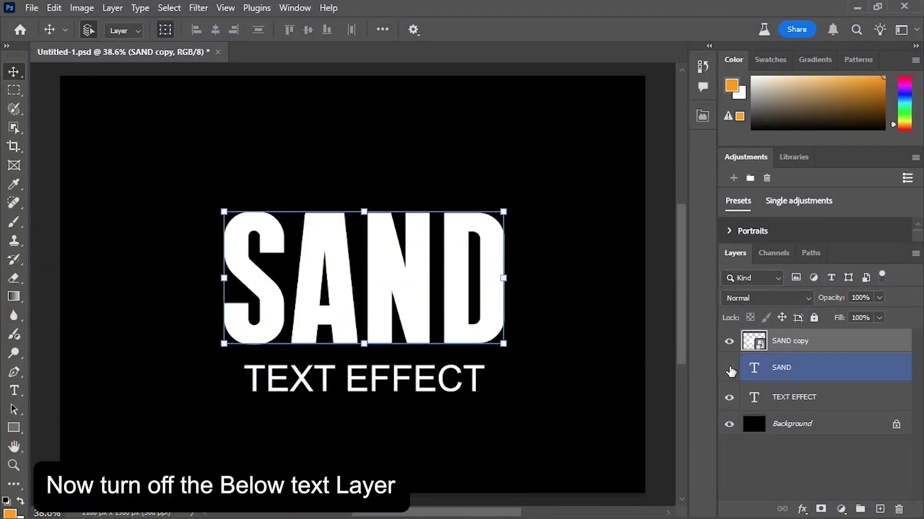
pyautogui.click(744, 299)
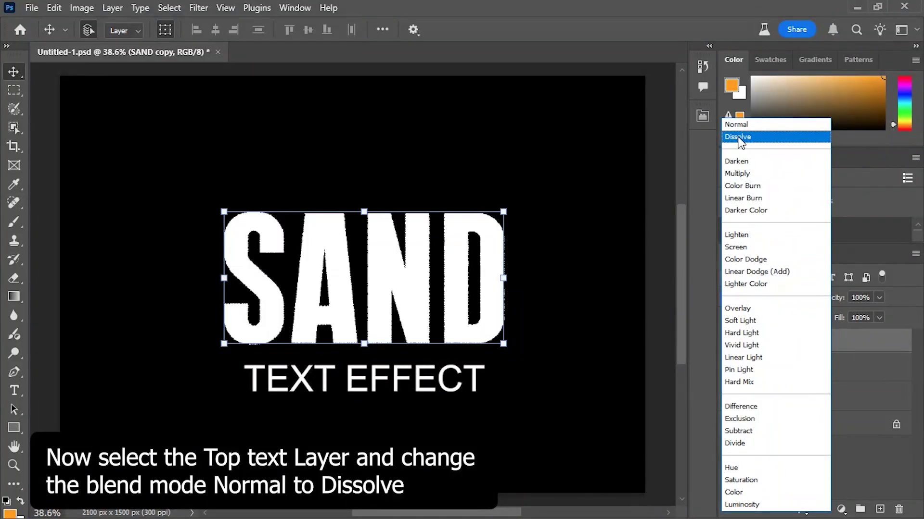
pyautogui.click(738, 137)
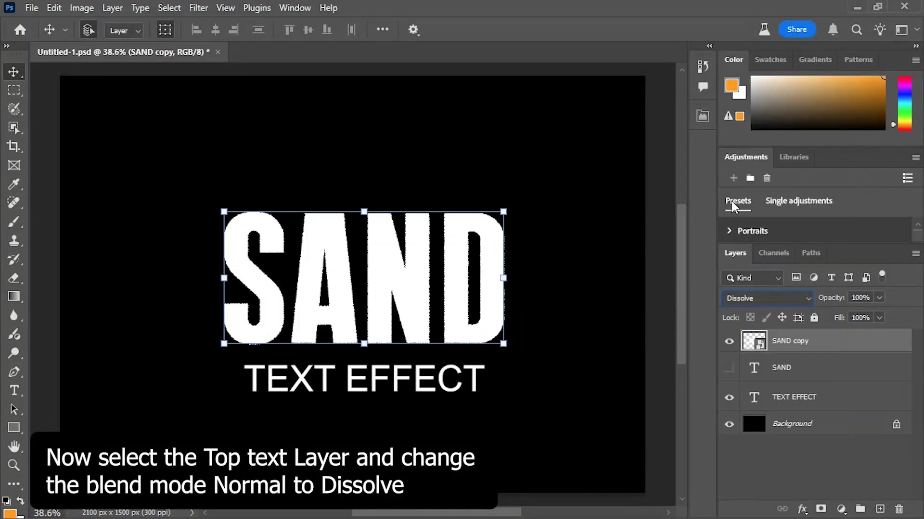
pyautogui.moveTo(838, 318)
pyautogui.mouseDown()
pyautogui.moveTo(796, 325)
pyautogui.moveTo(836, 321)
pyautogui.moveTo(826, 330)
pyautogui.mouseUp()
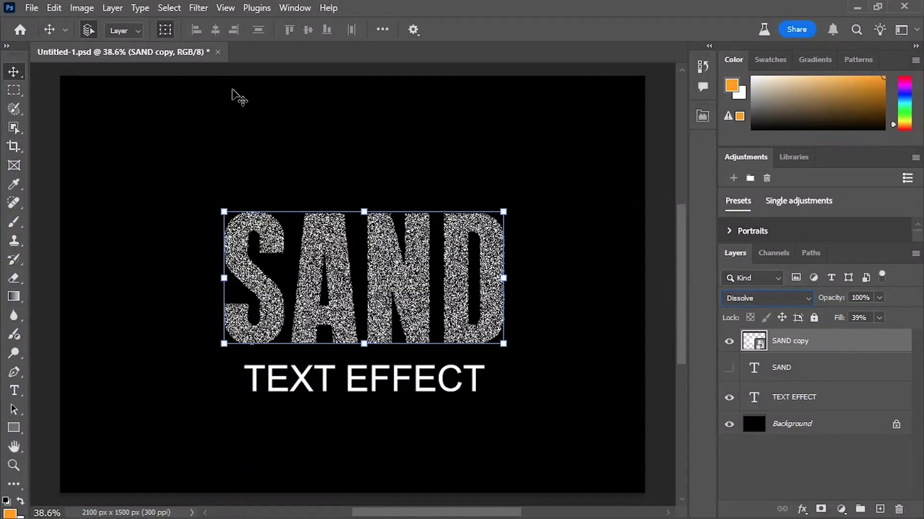
# Add a Path Blur to the SAND copy with a near-vertical path from the bottom of the N up to the canvas's upper edge.
pyautogui.click(198, 8)
pyautogui.moveTo(288, 232)
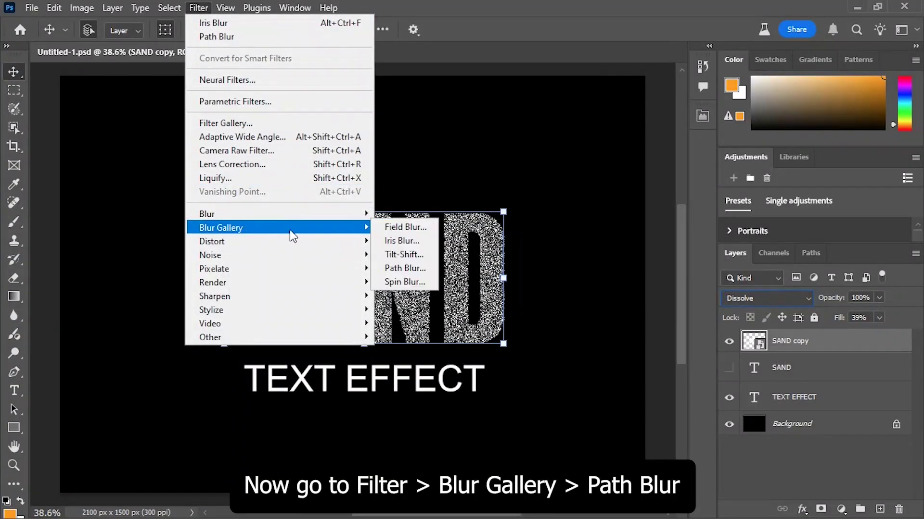
pyautogui.click(403, 268)
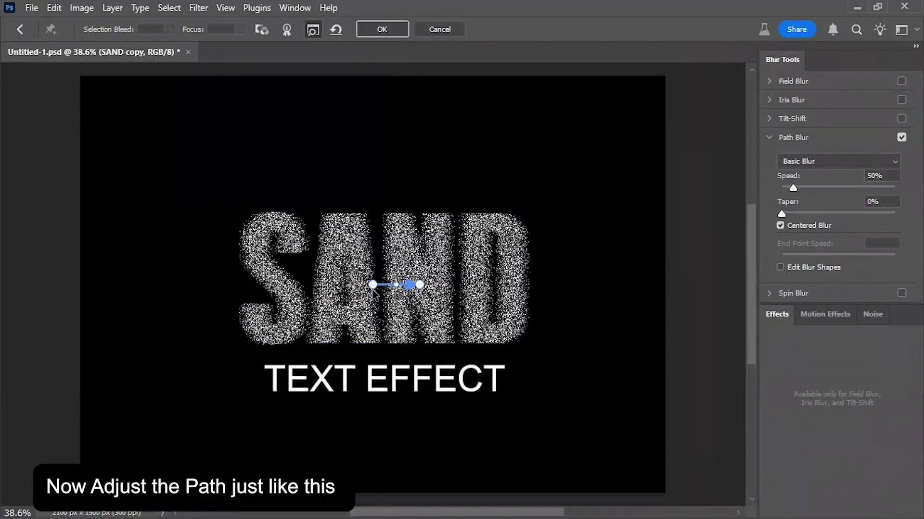
pyautogui.moveTo(374, 287); pyautogui.dragTo(389, 333)
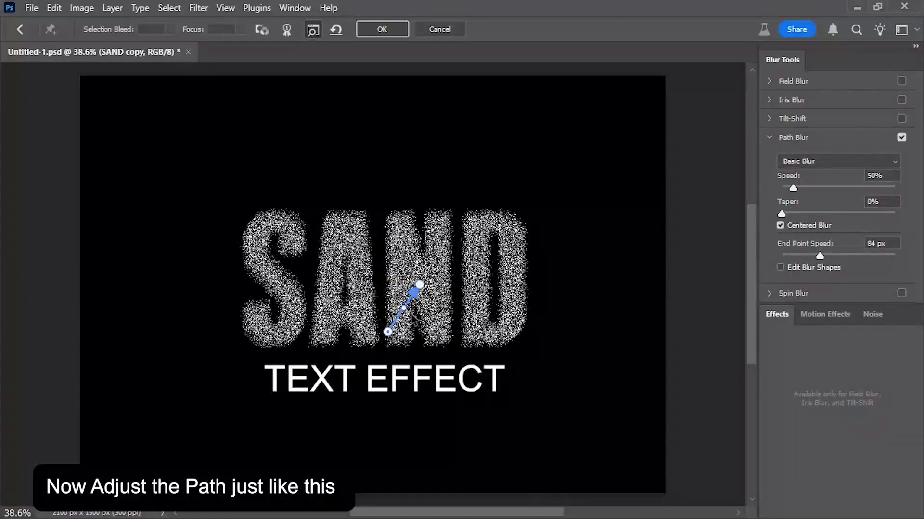
pyautogui.moveTo(419, 285); pyautogui.dragTo(380, 75)
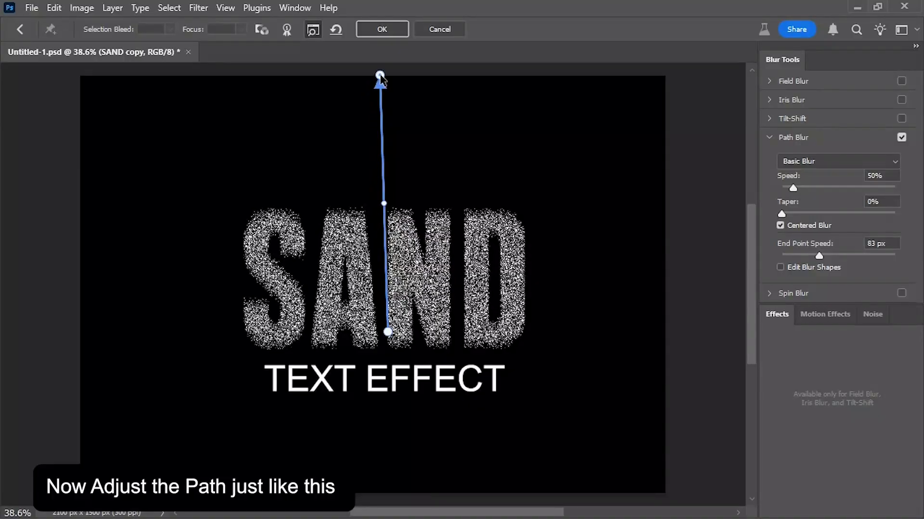
# Set the path blur's speed to 471%, taper to 25% and end point speed to 105 px, with Centered Blur off.
pyautogui.moveTo(792, 188); pyautogui.dragTo(833, 189)
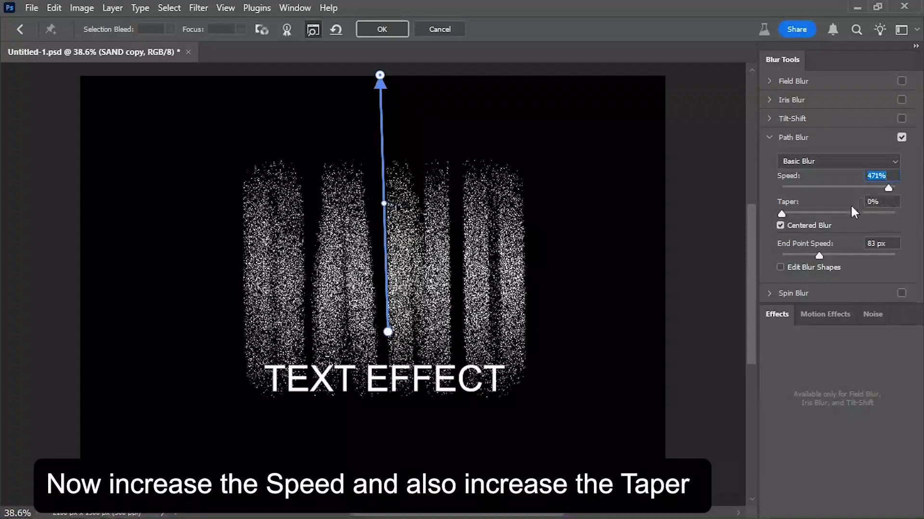
pyautogui.moveTo(786, 214); pyautogui.dragTo(837, 221)
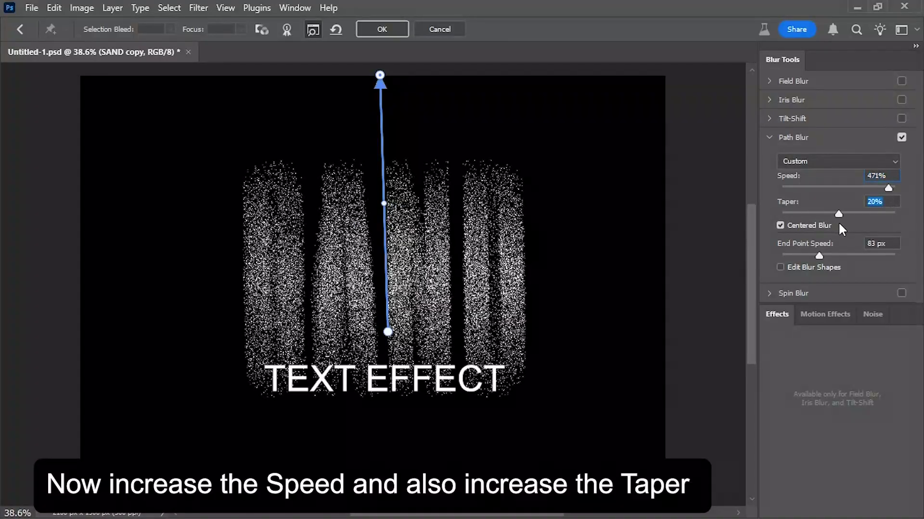
pyautogui.click(780, 226)
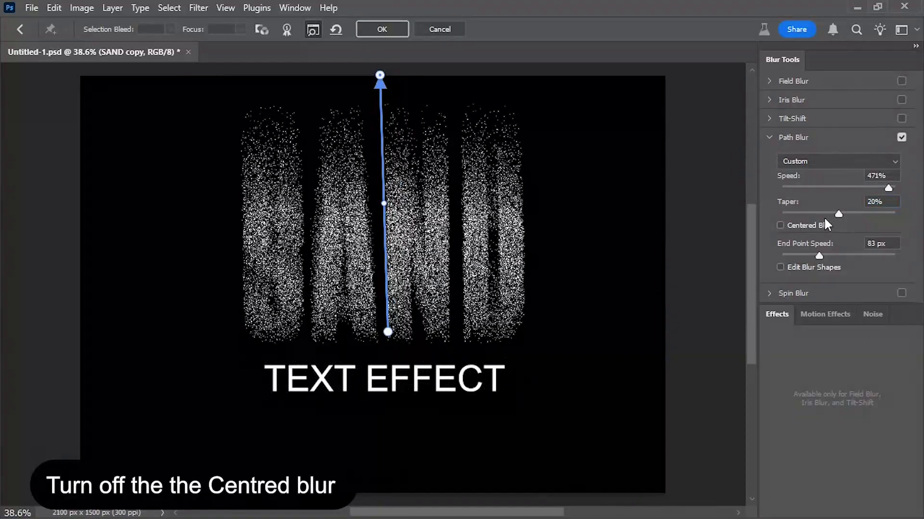
pyautogui.click(856, 216)
pyautogui.moveTo(855, 214); pyautogui.dragTo(848, 214)
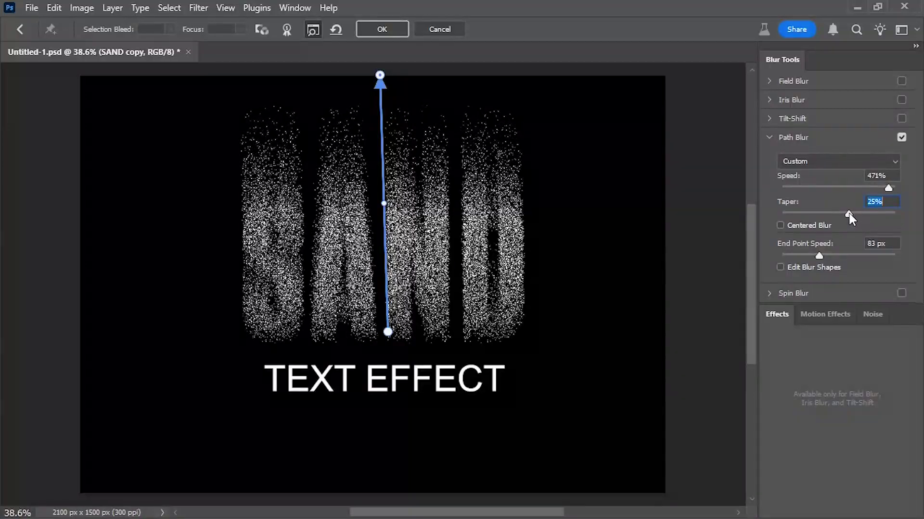
pyautogui.click(830, 255)
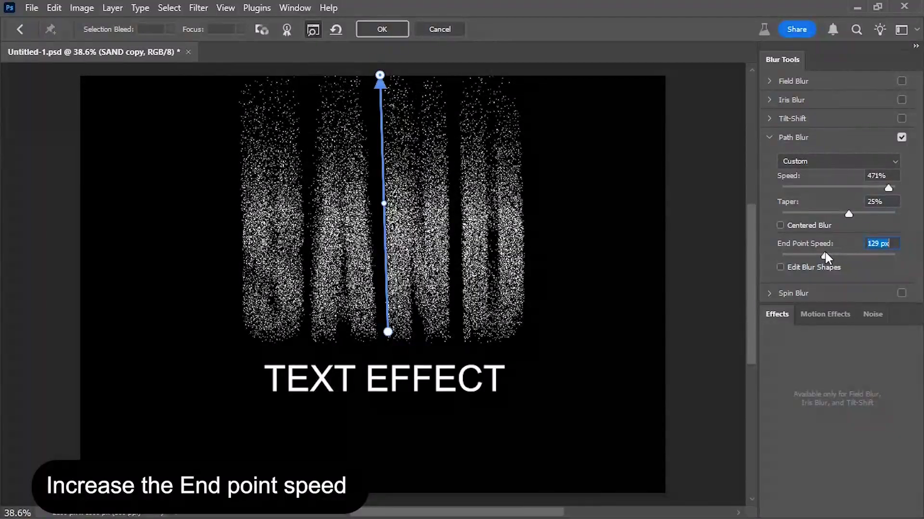
pyautogui.moveTo(825, 252); pyautogui.dragTo(821, 252)
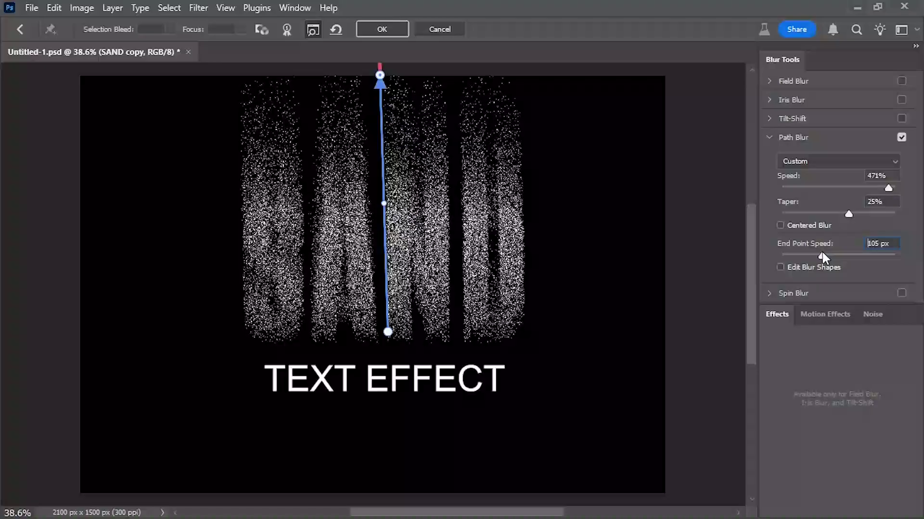
# Set the motion effects to 66% strobe strength and 9 strobe flashes, and apply the path blur.
pyautogui.click(818, 316)
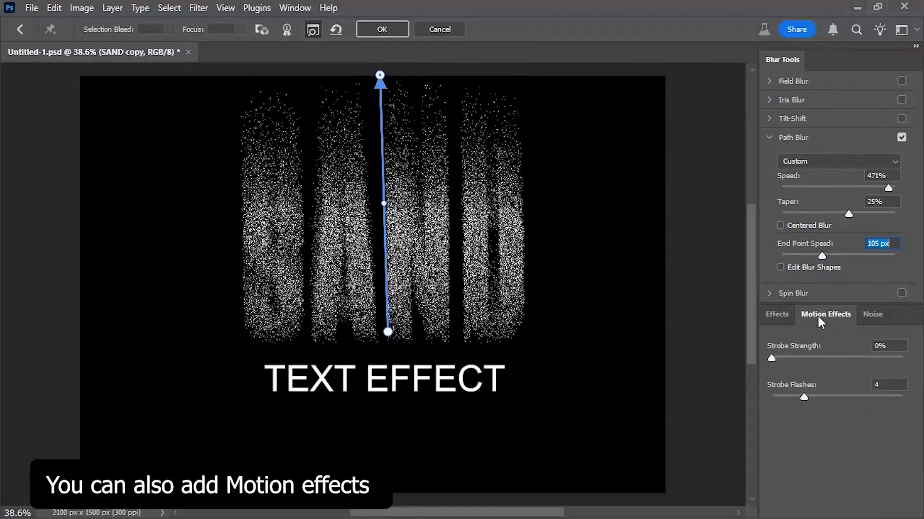
pyautogui.moveTo(771, 359); pyautogui.dragTo(857, 374)
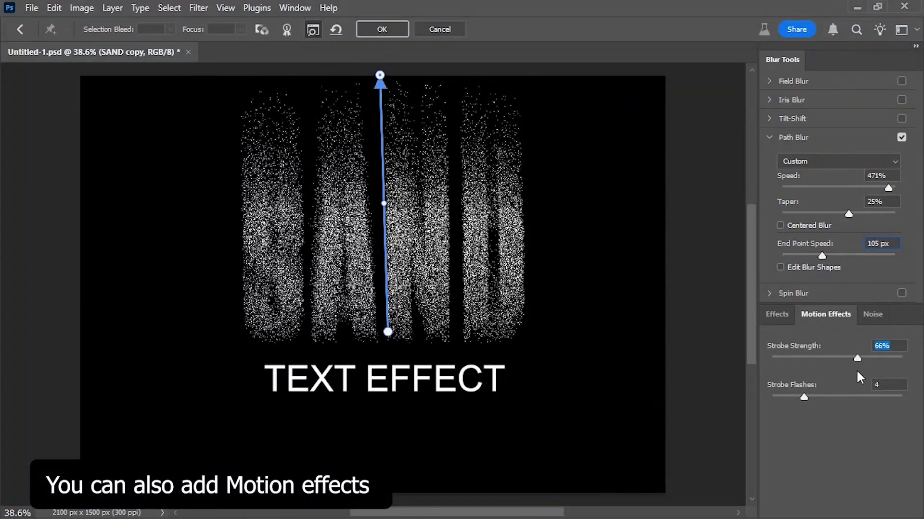
pyautogui.click(824, 397)
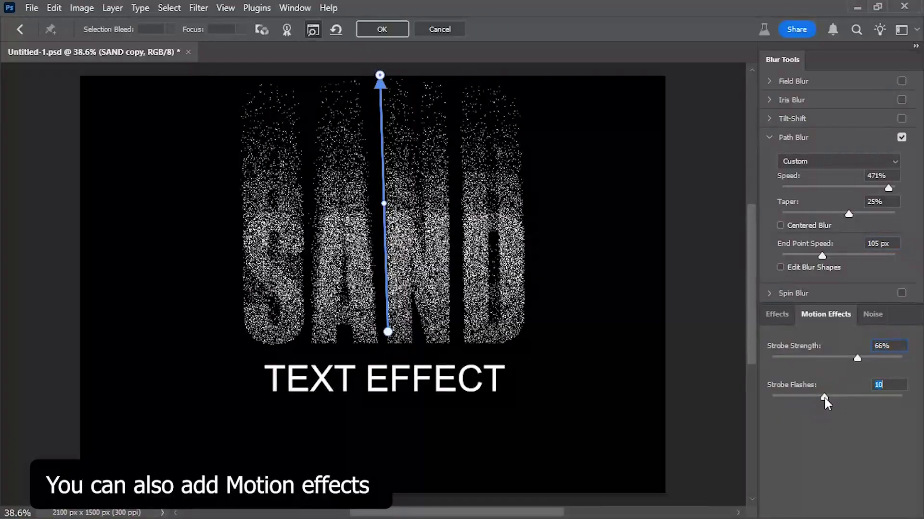
pyautogui.moveTo(825, 398); pyautogui.dragTo(785, 396)
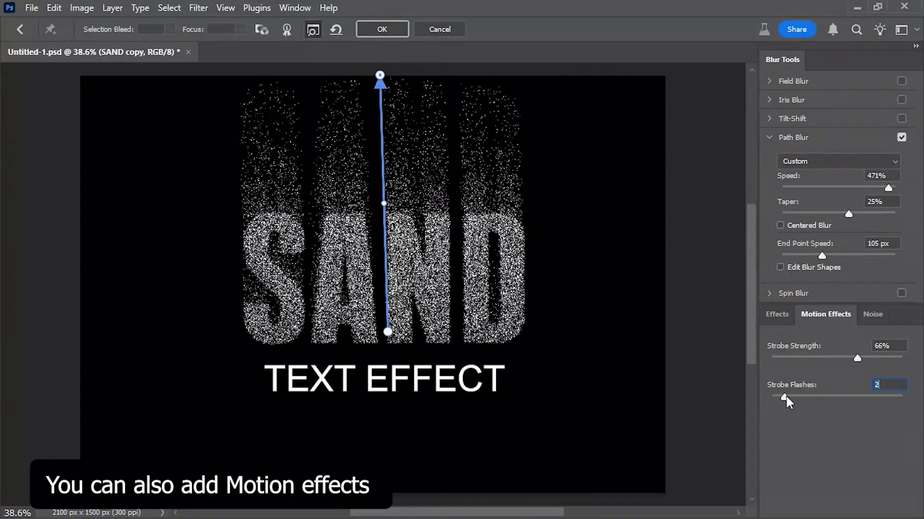
pyautogui.moveTo(785, 398); pyautogui.dragTo(792, 399)
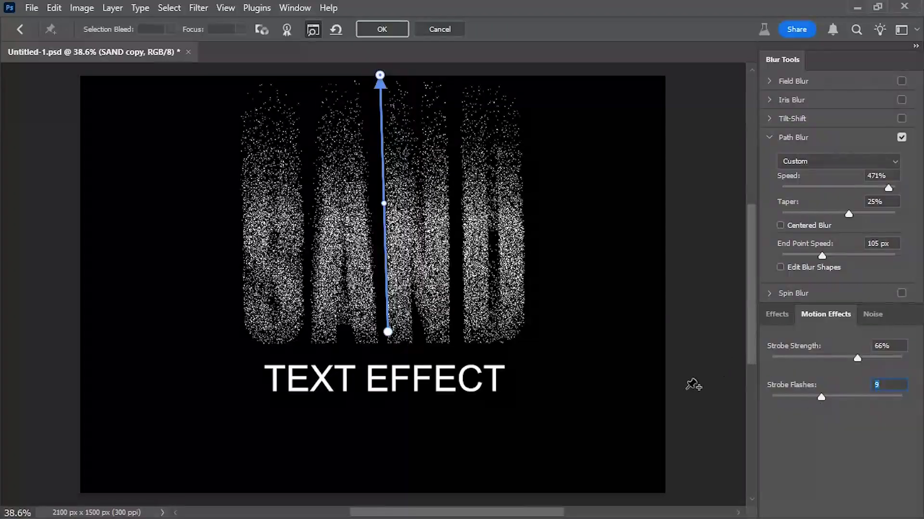
pyautogui.click(376, 30)
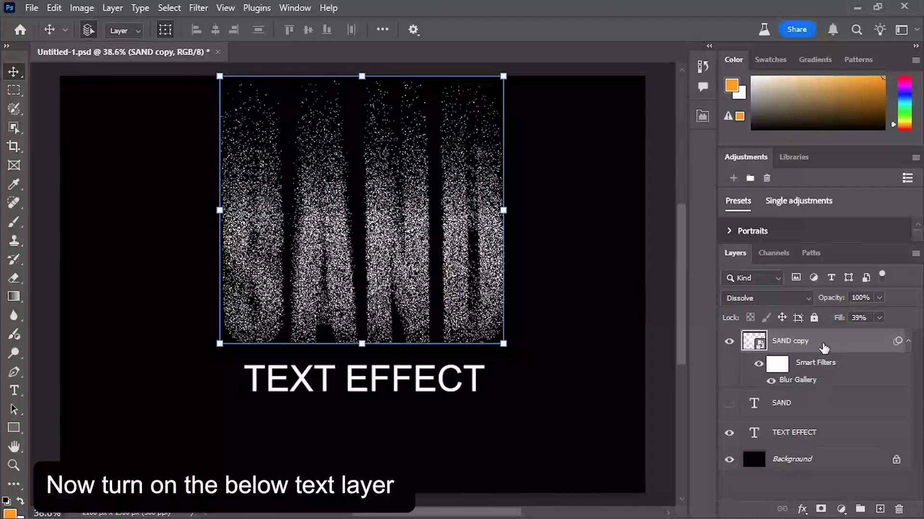
# Show the original SAND text layer beneath the blurred copy.
pyautogui.click(728, 405)
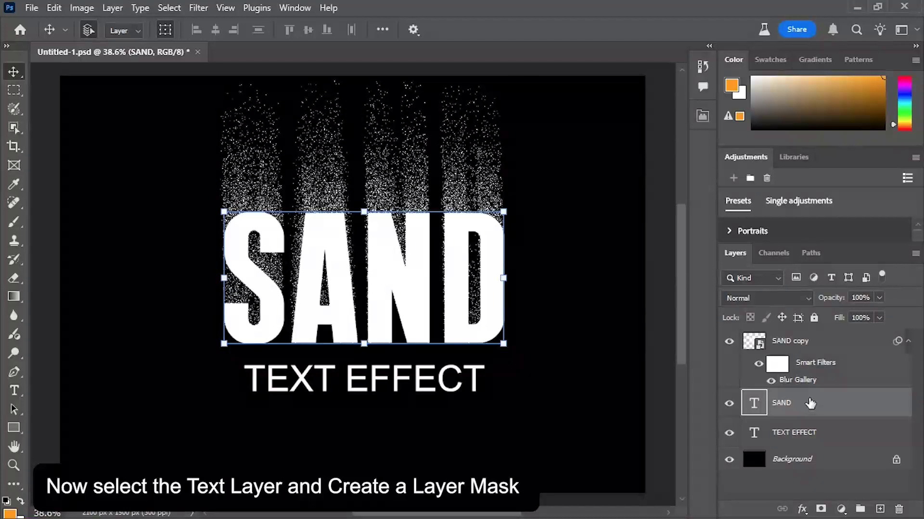
# Add a layer mask to the original SAND text layer.
pyautogui.click(812, 403)
pyautogui.click(810, 433)
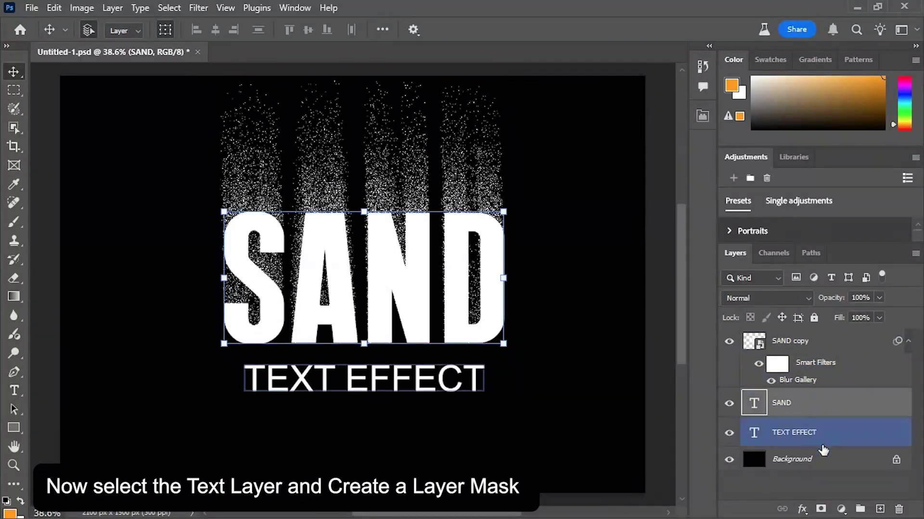
pyautogui.click(812, 404)
pyautogui.click(821, 509)
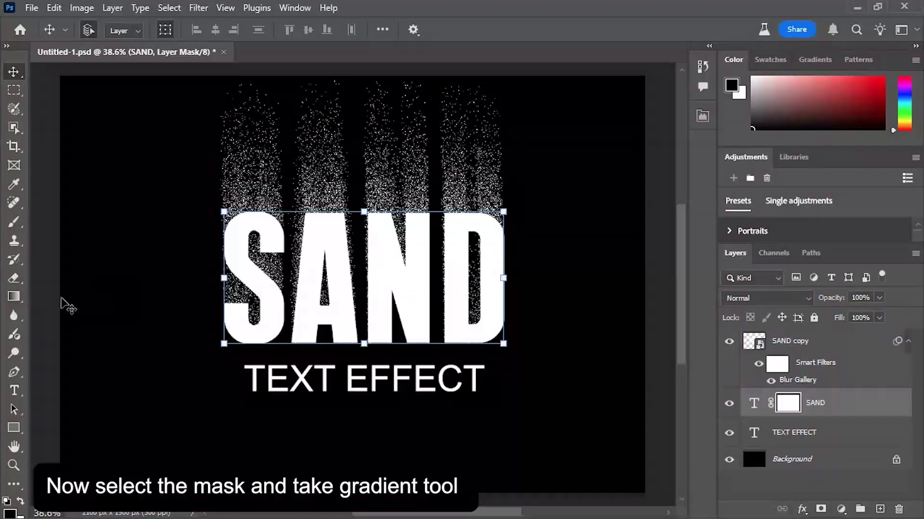
# Fade out the upper part of SAND on its mask with a short, near-vertical black-to-white linear gradient ending around the letters' middle.
pyautogui.click(14, 297)
pyautogui.moveTo(373, 201); pyautogui.dragTo(369, 276)
pyautogui.moveTo(373, 201); pyautogui.dragTo(368, 228)
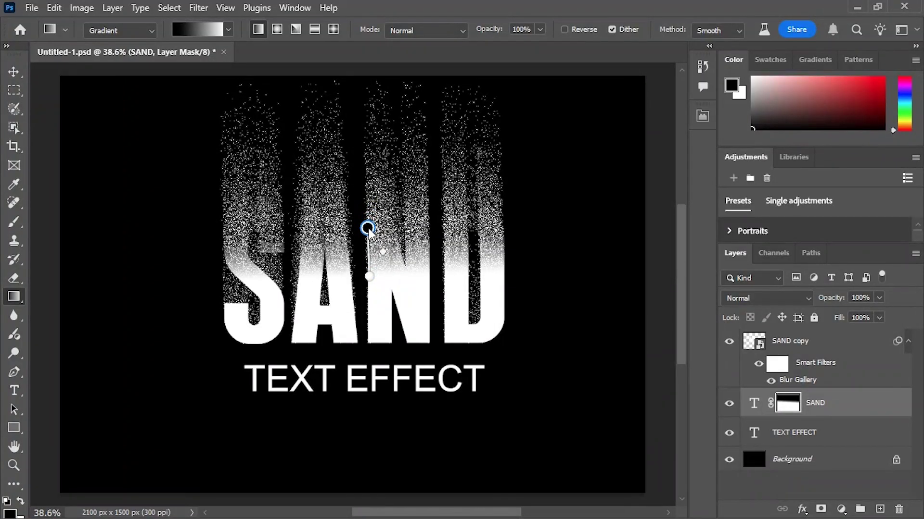
pyautogui.click(370, 276)
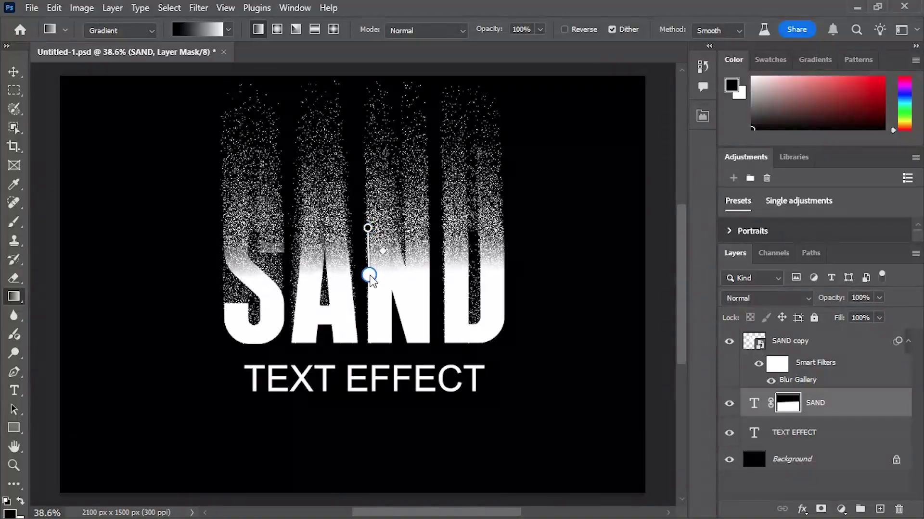
pyautogui.click(14, 72)
pyautogui.click(114, 189)
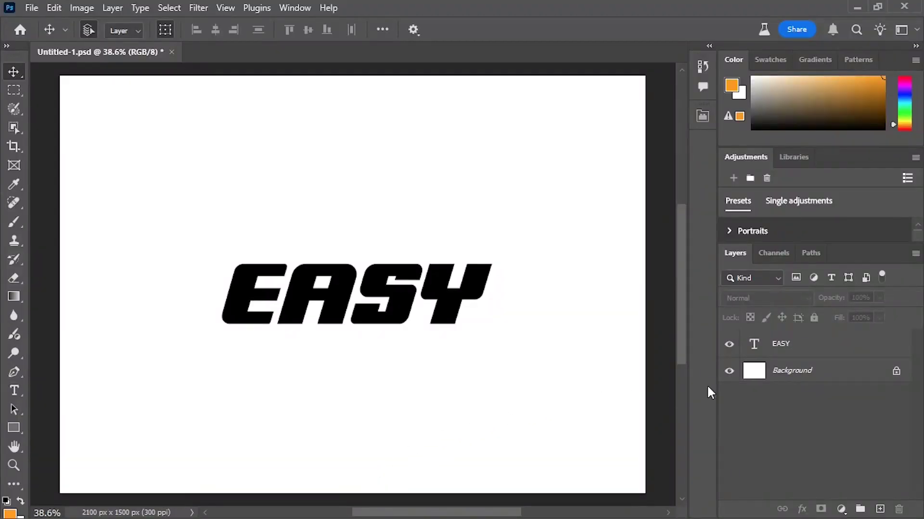
# Set the EASY text layer's fill to 0% and give it a 4 px black inside stroke.
pyautogui.click(800, 353)
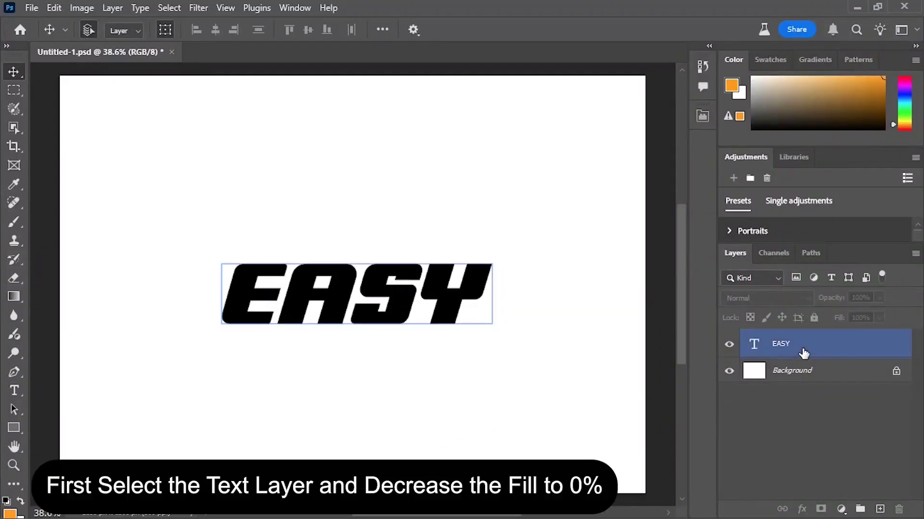
pyautogui.moveTo(838, 317); pyautogui.dragTo(689, 319)
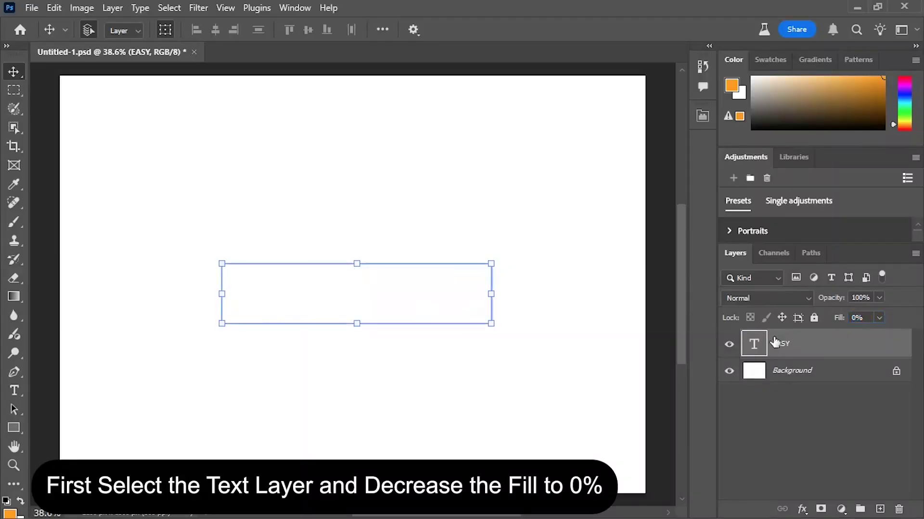
pyautogui.doubleClick(820, 352)
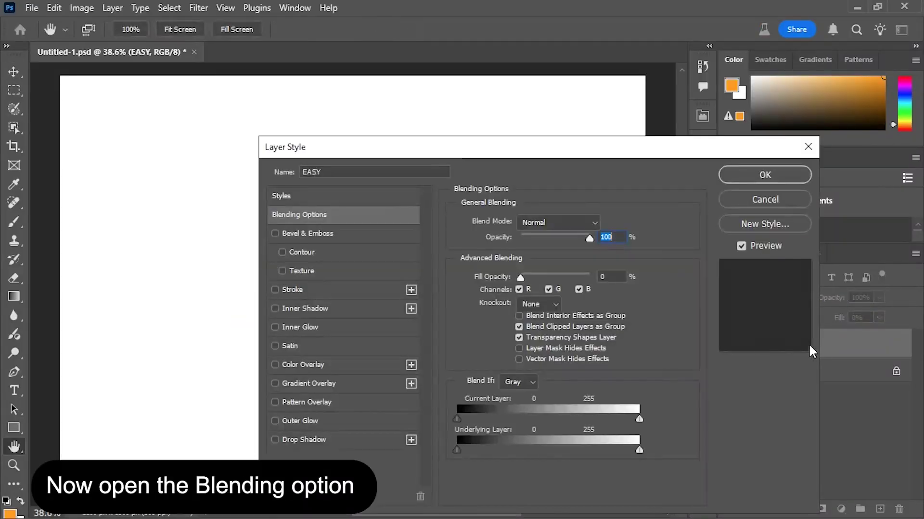
pyautogui.click(352, 290)
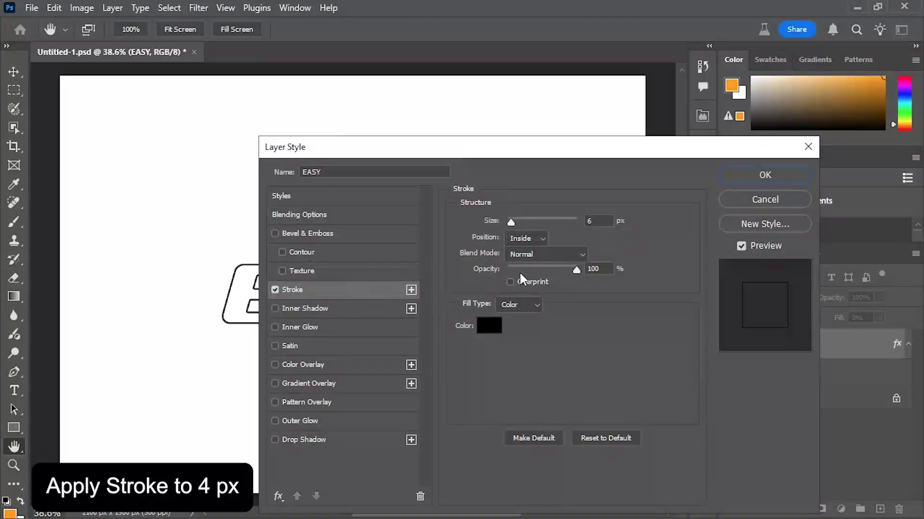
pyautogui.moveTo(535, 148); pyautogui.dragTo(637, 160)
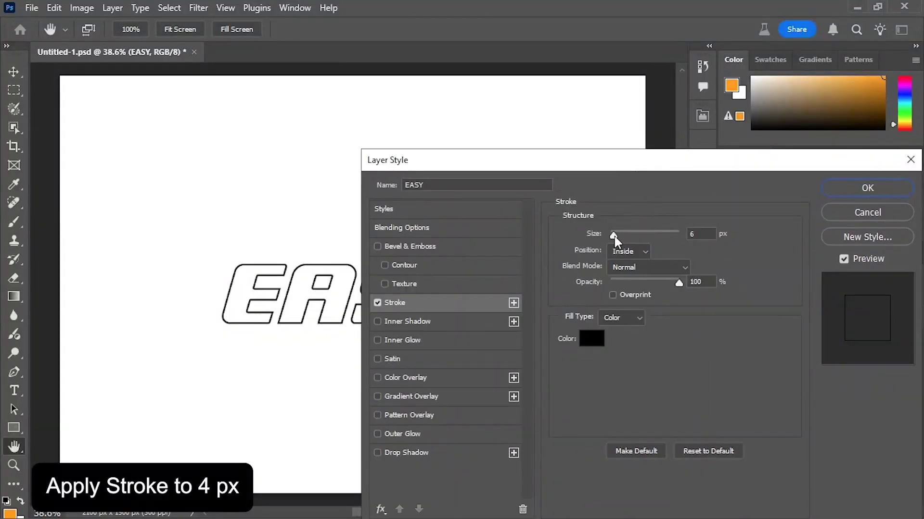
pyautogui.moveTo(613, 236); pyautogui.dragTo(612, 236)
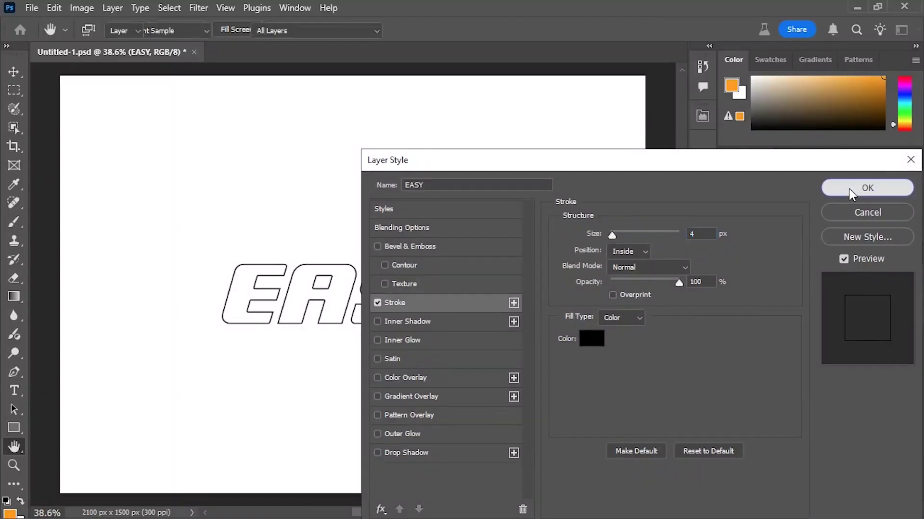
pyautogui.click(850, 188)
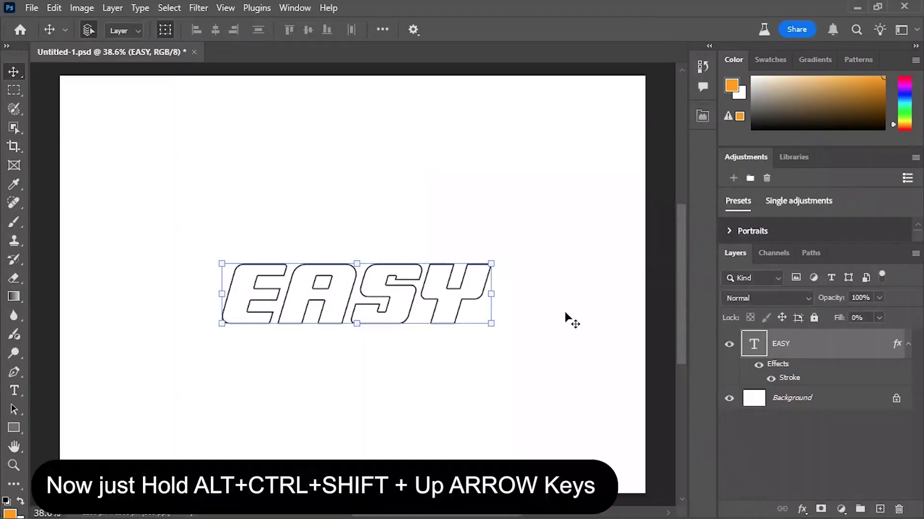
# Duplicate the outlined EASY layer repeatedly upward in small even offsets until there are nine stacked copies.
pyautogui.click(807, 350)
pyautogui.hotkey('ctrl', 'alt', 'shift', 'Up')
pyautogui.hotkey('ctrl', 'alt', 'shift', 'Up')
pyautogui.hotkey('ctrl', 'alt', 'shift', 'Up')
pyautogui.hotkey('ctrl', 'alt', 'shift', 'Up')
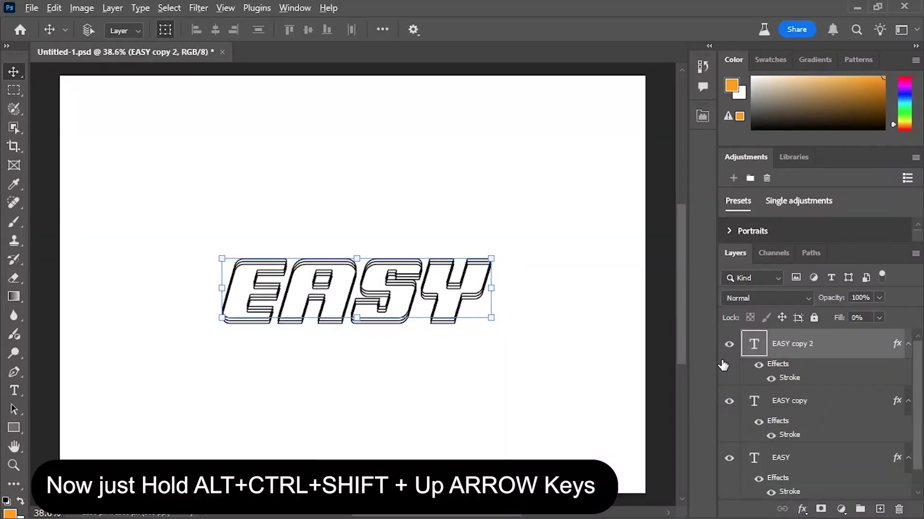
pyautogui.hotkey('ctrl', 'alt', 'shift', 'Up')
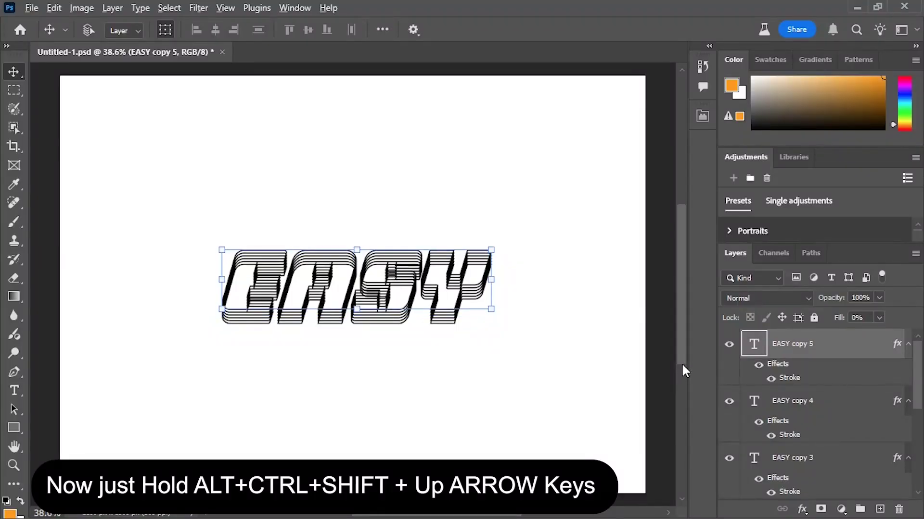
pyautogui.hotkey('ctrl', 'alt', 'shift', 'Up')
pyautogui.hotkey('ctrl', 'alt', 'shift', 'Up')
pyautogui.hotkey('ctrl', 'alt', 'shift', 'Up')
pyautogui.hotkey('ctrl', 'alt', 'shift', 'Up')
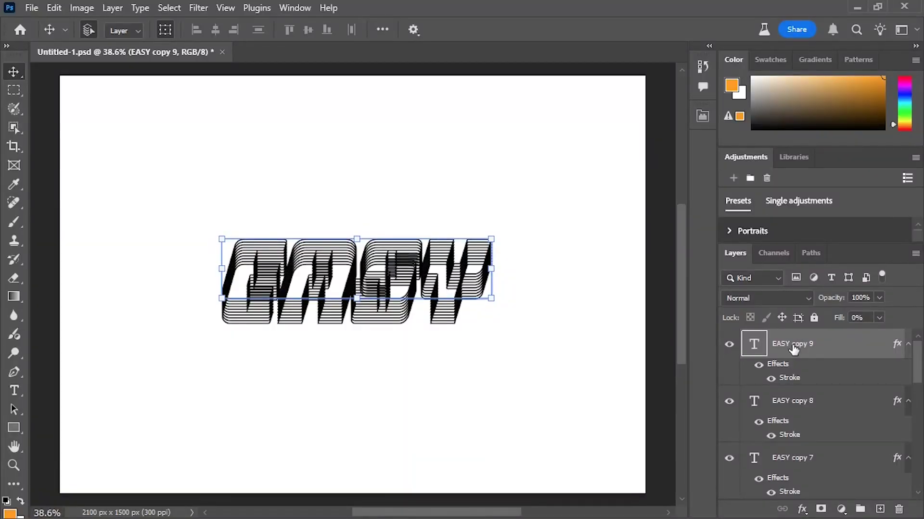
# Raise the fill of the topmost EASY copy to 100% and deselect the layer.
pyautogui.moveTo(839, 318); pyautogui.dragTo(919, 339)
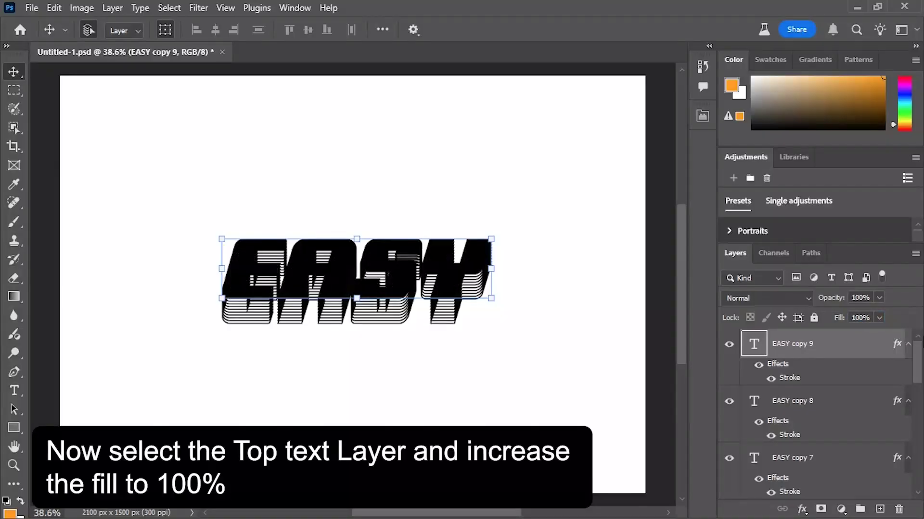
pyautogui.click(501, 407)
pyautogui.click(384, 288)
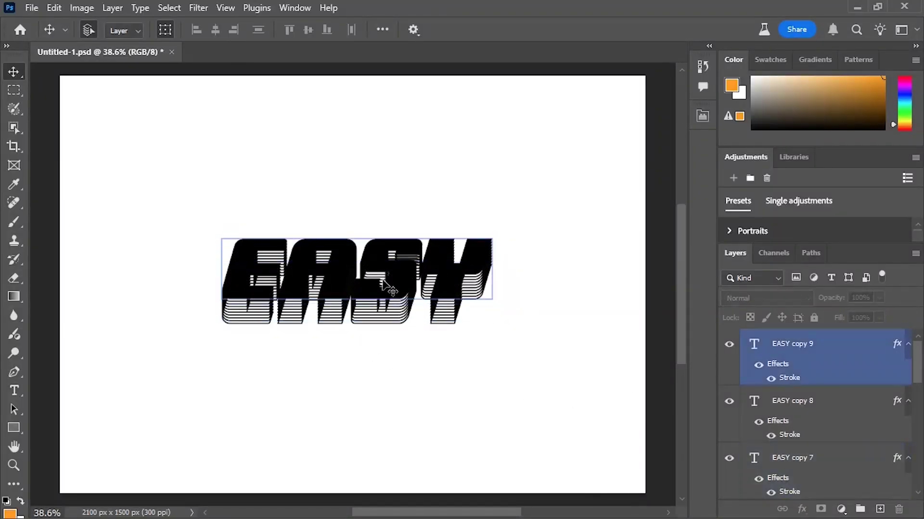
pyautogui.click(408, 406)
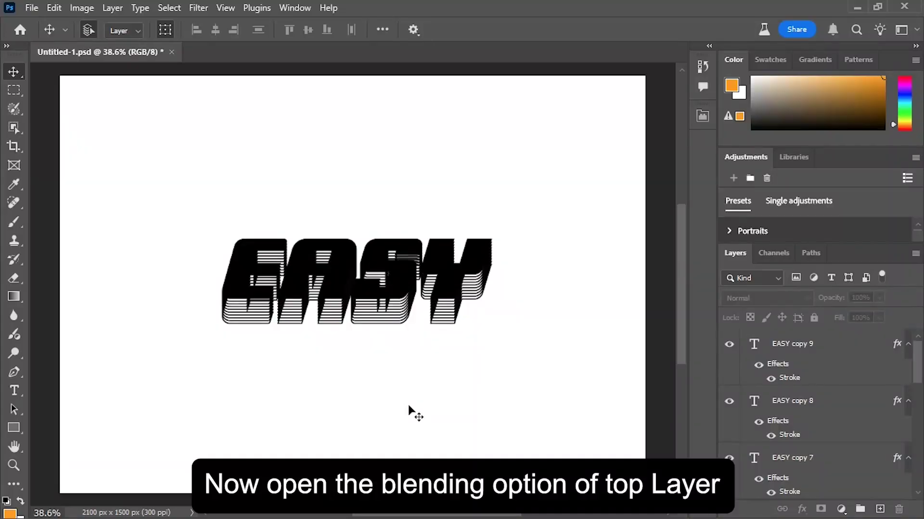
# Change the topmost EASY copy's stroke to white with a size of 7 px.
pyautogui.click(818, 355)
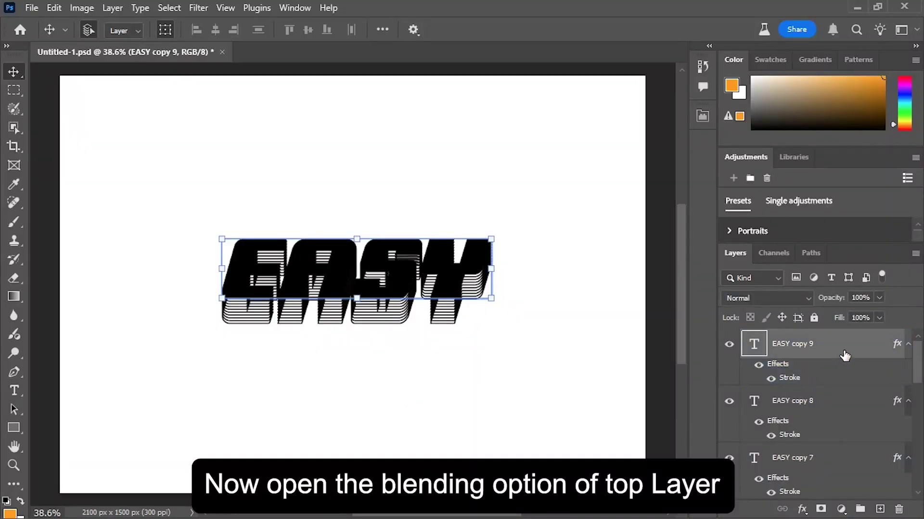
pyautogui.doubleClick(845, 356)
pyautogui.moveTo(556, 132); pyautogui.dragTo(699, 122)
pyautogui.click(579, 260)
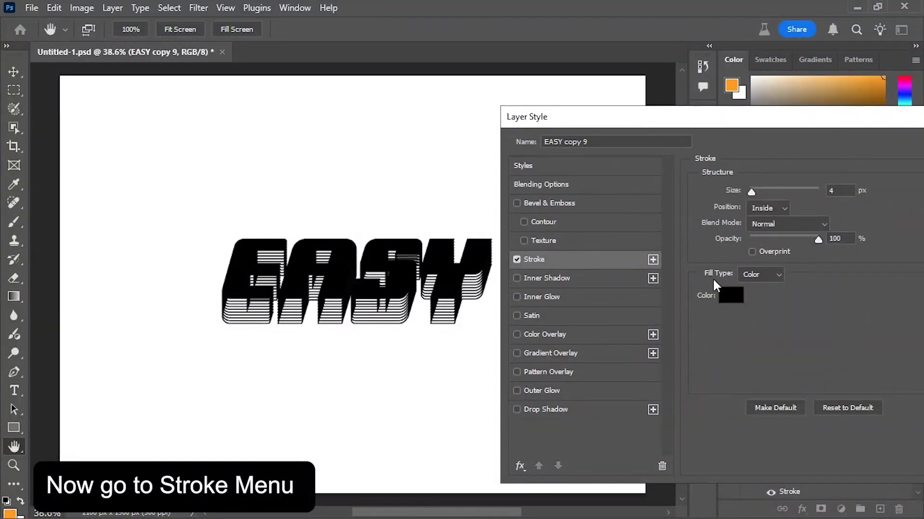
pyautogui.click(730, 294)
pyautogui.moveTo(538, 249)
pyautogui.mouseDown()
pyautogui.moveTo(457, 185)
pyautogui.moveTo(448, 150)
pyautogui.mouseUp()
pyautogui.click(775, 164)
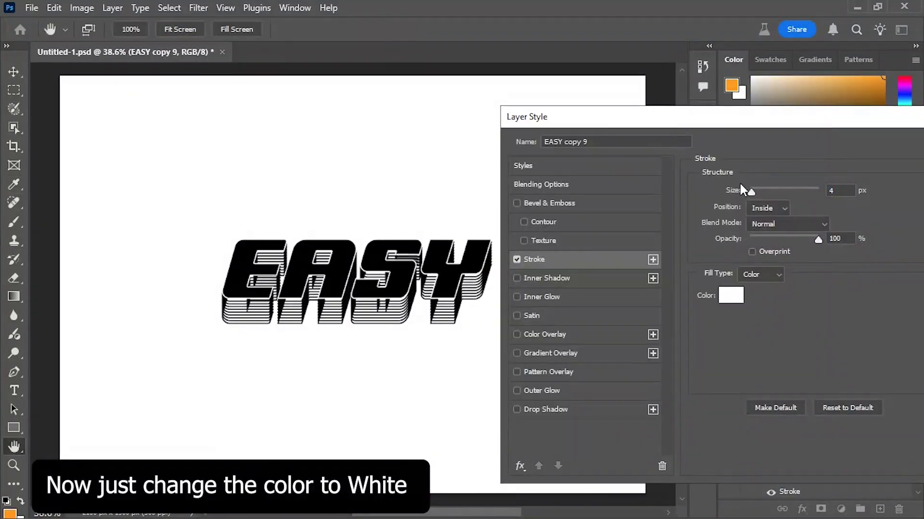
pyautogui.moveTo(751, 191); pyautogui.dragTo(754, 189)
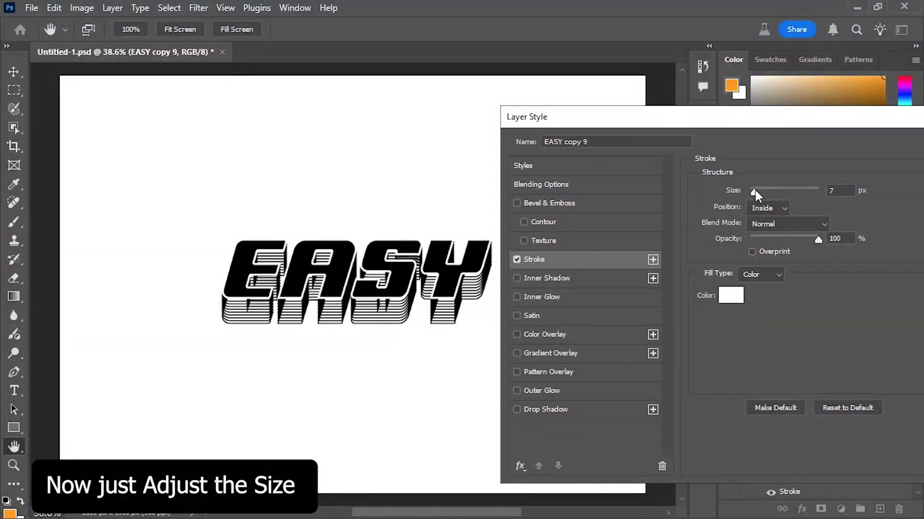
pyautogui.moveTo(712, 119); pyautogui.dragTo(435, 184)
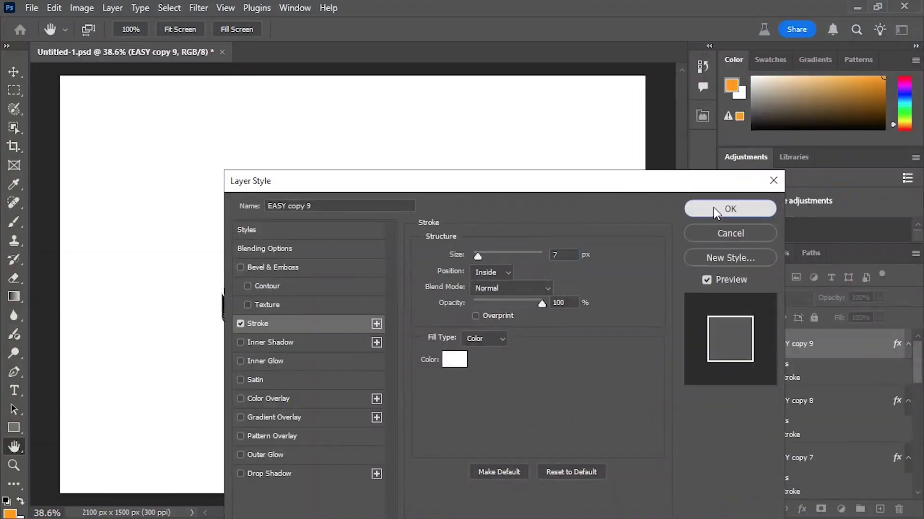
pyautogui.click(728, 211)
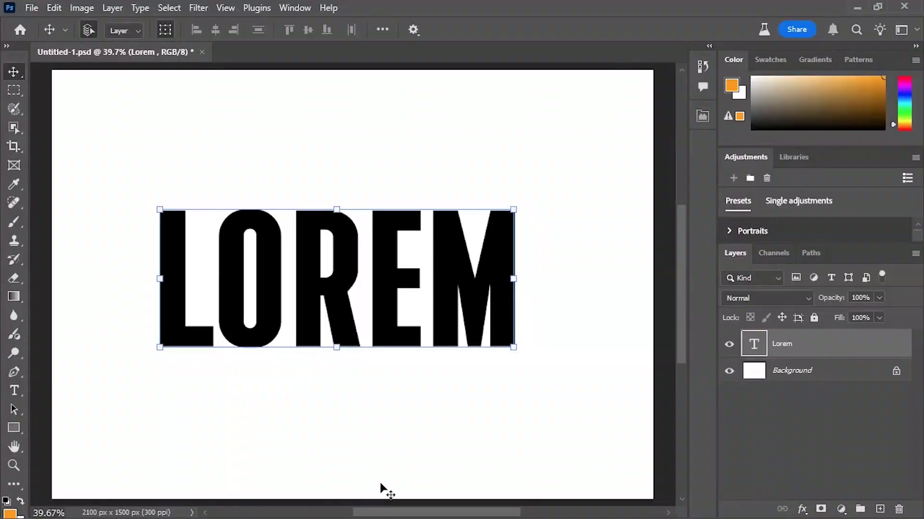
pyautogui.click(729, 344)
pyautogui.click(729, 344)
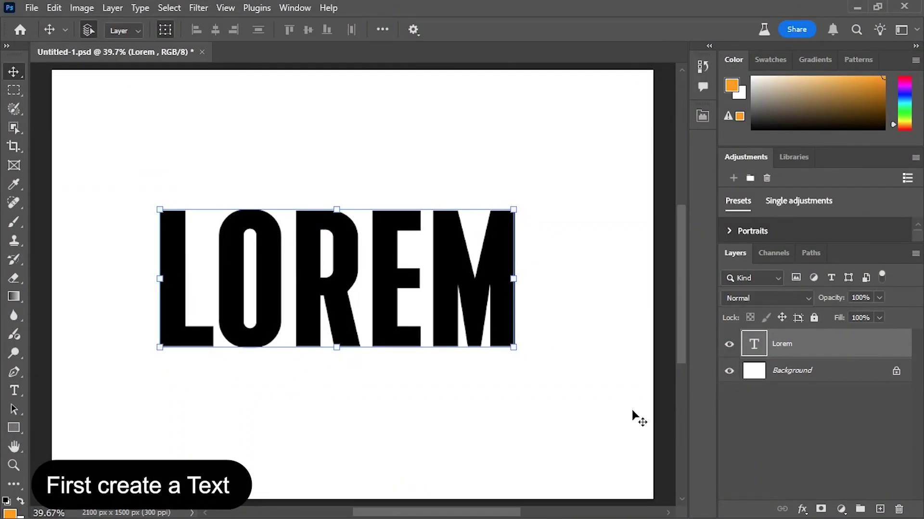
# Create an empty layer above the LOREM text and set up a hard round brush with 100% hardness and 100% smoothing.
pyautogui.click(880, 509)
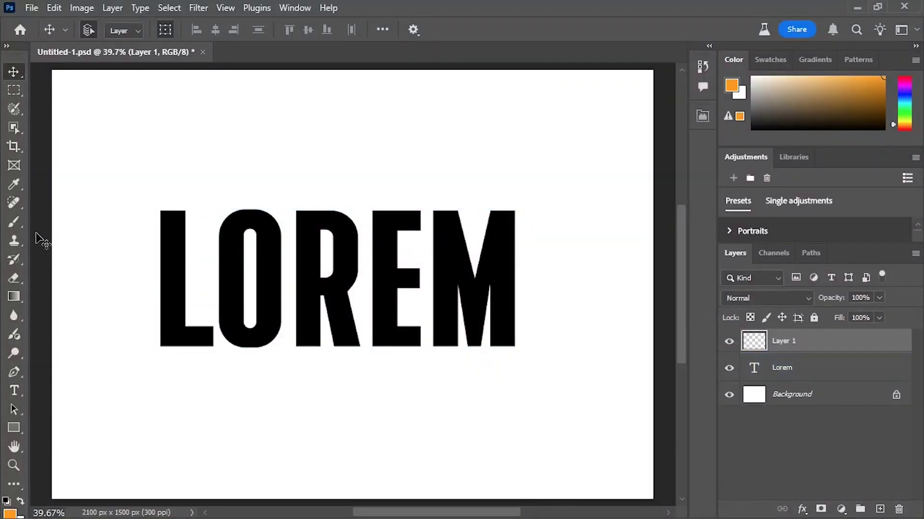
pyautogui.click(14, 222)
pyautogui.rightClick(248, 171)
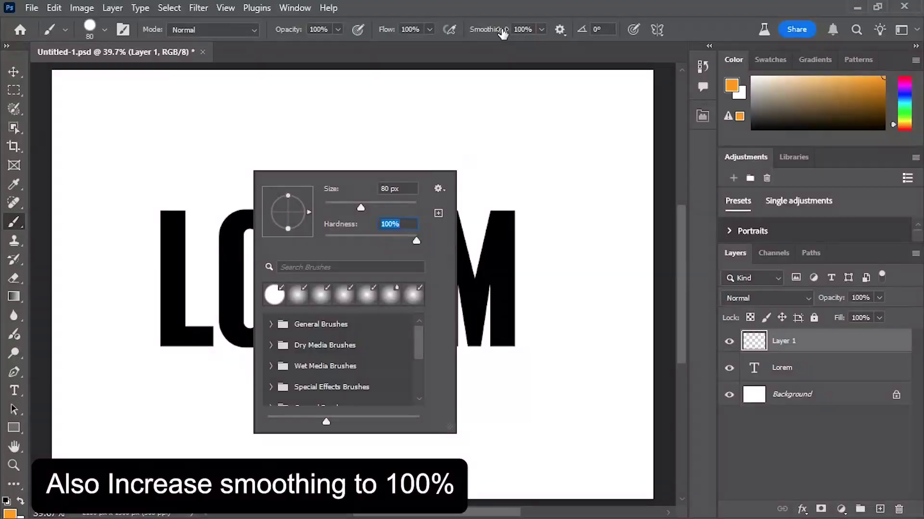
pyautogui.click(523, 29)
pyautogui.press('Return')
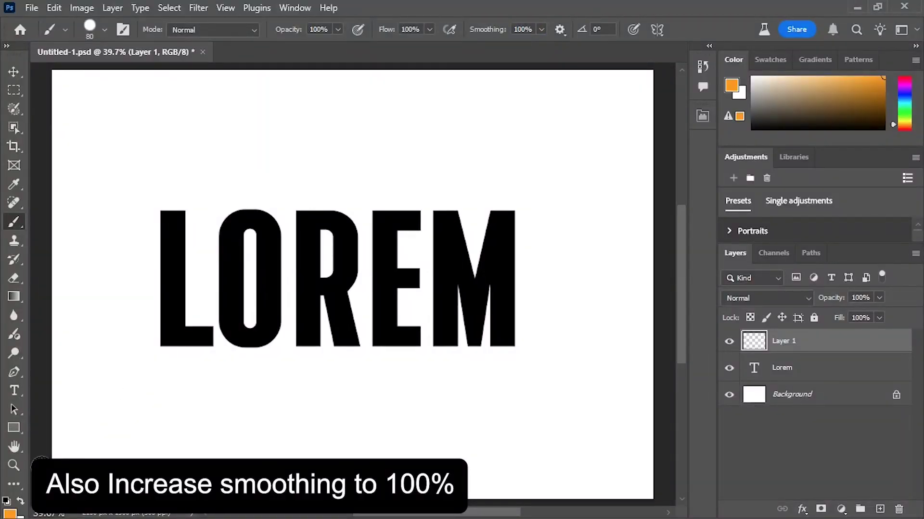
pyautogui.click(22, 501)
pyautogui.click(22, 502)
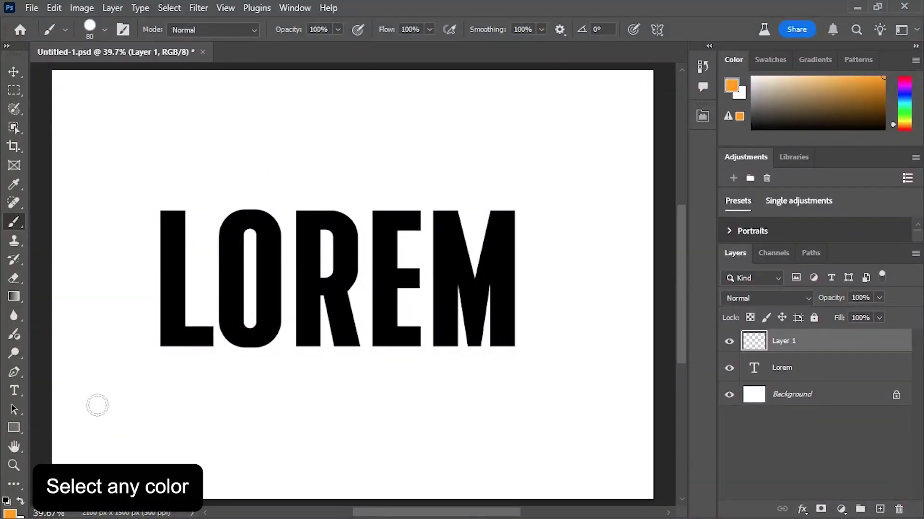
# Reduce the brush to 50 px and paint one wavy orange line across LOREM, extending past both ends of the word.
pyautogui.press('[')
pyautogui.press('[')
pyautogui.press('[')
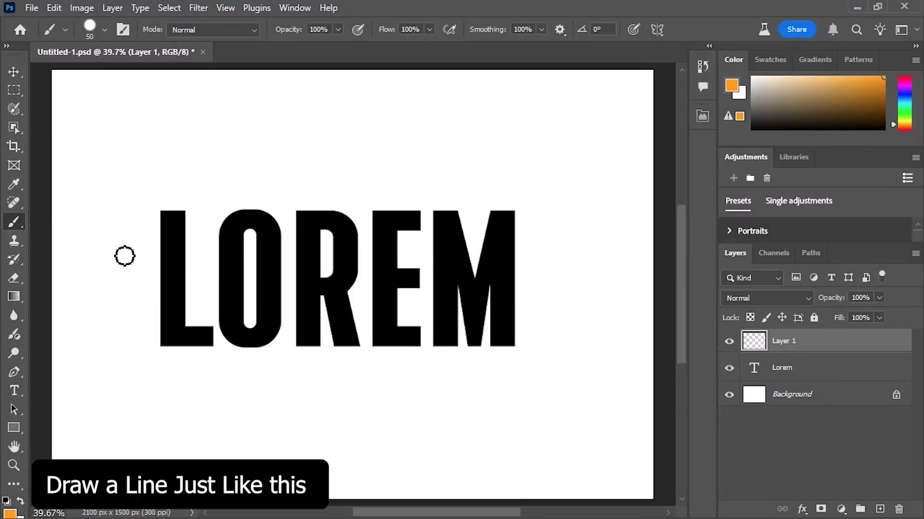
pyautogui.click(121, 231)
pyautogui.moveTo(142, 225)
pyautogui.mouseDown()
pyautogui.moveTo(190, 255)
pyautogui.moveTo(222, 321)
pyautogui.moveTo(249, 318)
pyautogui.moveTo(279, 252)
pyautogui.moveTo(313, 245)
pyautogui.moveTo(343, 263)
pyautogui.moveTo(404, 333)
pyautogui.moveTo(466, 273)
pyautogui.moveTo(491, 291)
pyautogui.moveTo(502, 320)
pyautogui.moveTo(527, 328)
pyautogui.moveTo(550, 315)
pyautogui.moveTo(586, 233)
pyautogui.mouseUp()
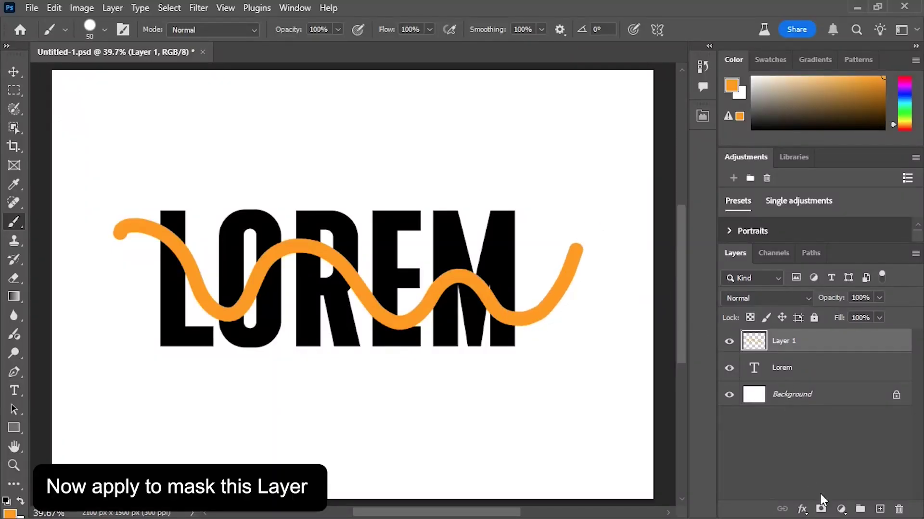
# Add a mask to the orange line's layer, load the LOREM text outline as a selection, and make the mask active.
pyautogui.click(821, 509)
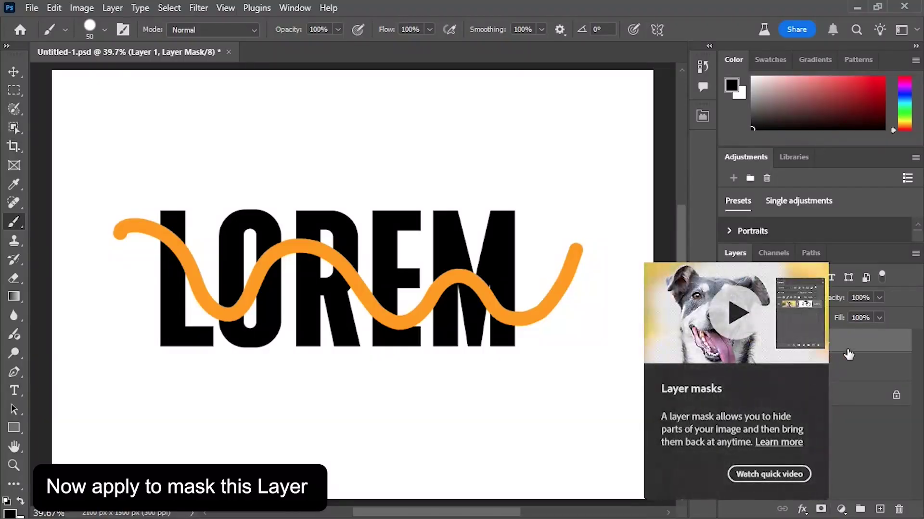
pyautogui.click(754, 341)
pyautogui.keyDown('ctrl'); pyautogui.click(753, 371); pyautogui.keyUp('ctrl')
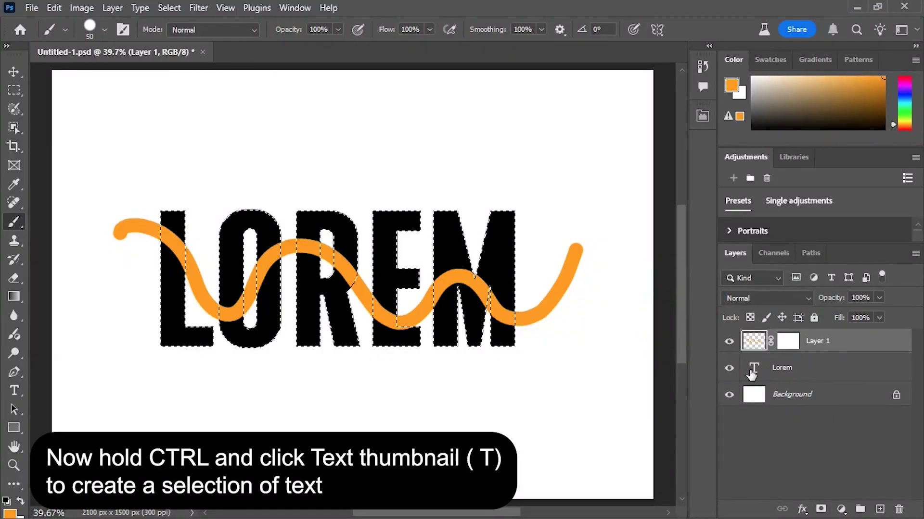
pyautogui.click(790, 347)
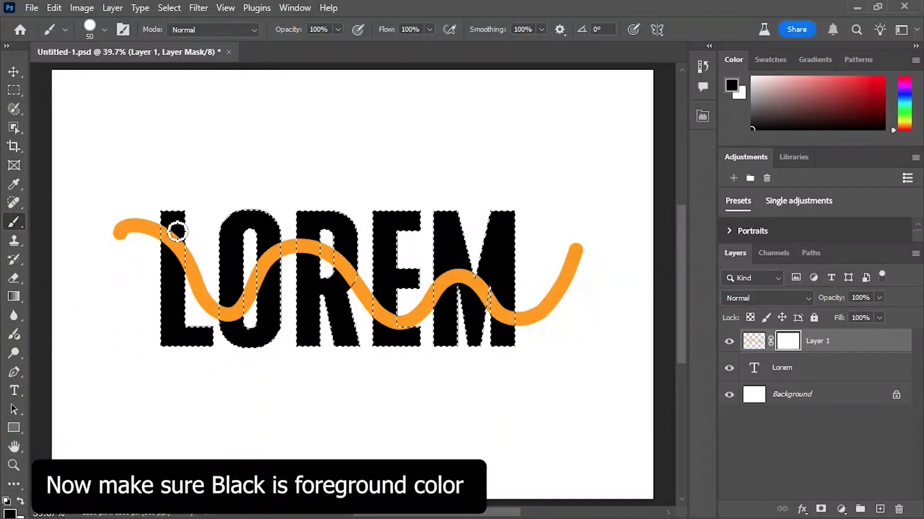
# Paint black on the mask where the line crosses the L, the right sides of O and R, and the M's left and middle; clear the selection.
pyautogui.moveTo(168, 218)
pyautogui.mouseDown()
pyautogui.moveTo(176, 271)
pyautogui.moveTo(184, 217)
pyautogui.moveTo(183, 296)
pyautogui.moveTo(189, 226)
pyautogui.moveTo(175, 289)
pyautogui.mouseUp()
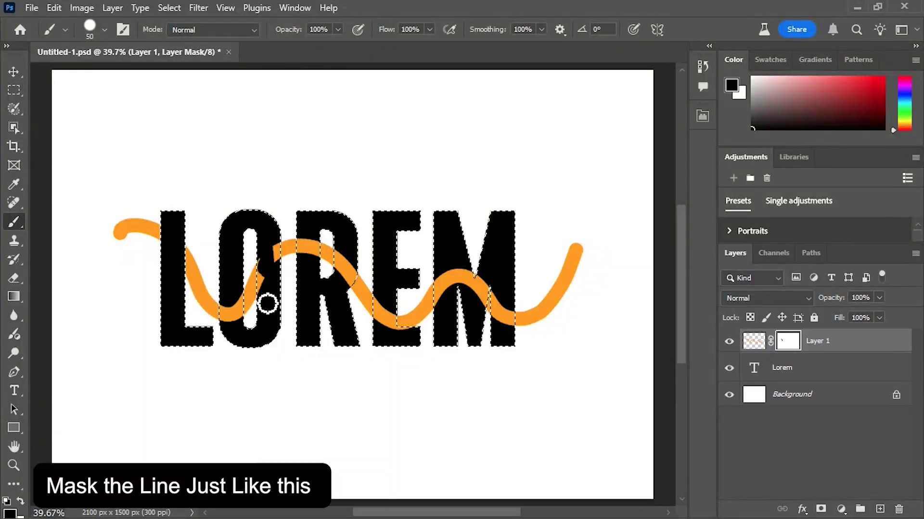
pyautogui.moveTo(281, 288); pyautogui.dragTo(272, 253)
pyautogui.moveTo(338, 253)
pyautogui.mouseDown()
pyautogui.moveTo(332, 289)
pyautogui.moveTo(361, 258)
pyautogui.moveTo(346, 280)
pyautogui.mouseUp()
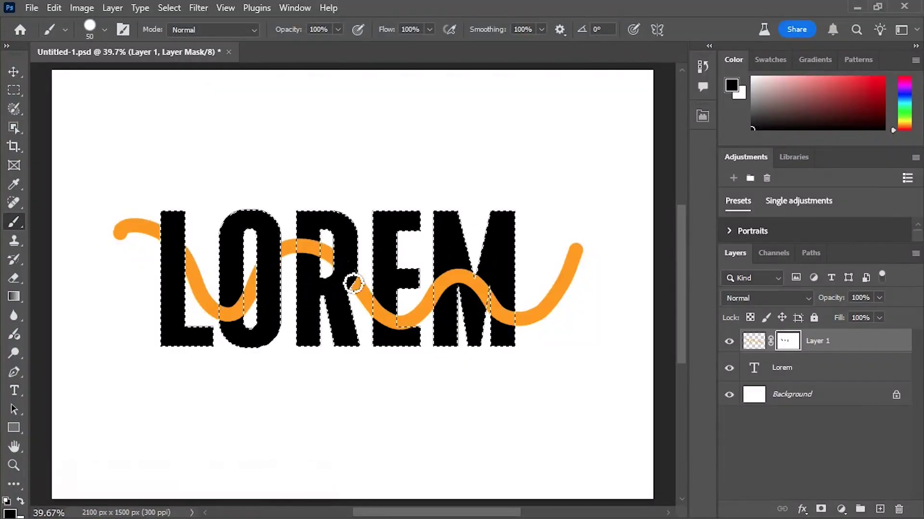
pyautogui.moveTo(437, 324)
pyautogui.mouseDown()
pyautogui.moveTo(429, 280)
pyautogui.moveTo(451, 277)
pyautogui.mouseUp()
pyautogui.moveTo(484, 304)
pyautogui.mouseDown()
pyautogui.moveTo(472, 316)
pyautogui.moveTo(468, 272)
pyautogui.mouseUp()
pyautogui.hotkey('ctrl', 'd')
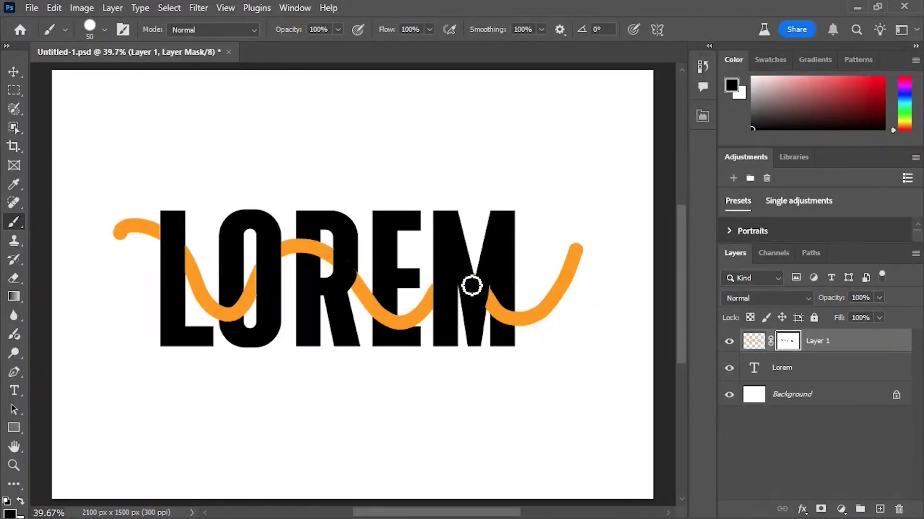
pyautogui.click(14, 71)
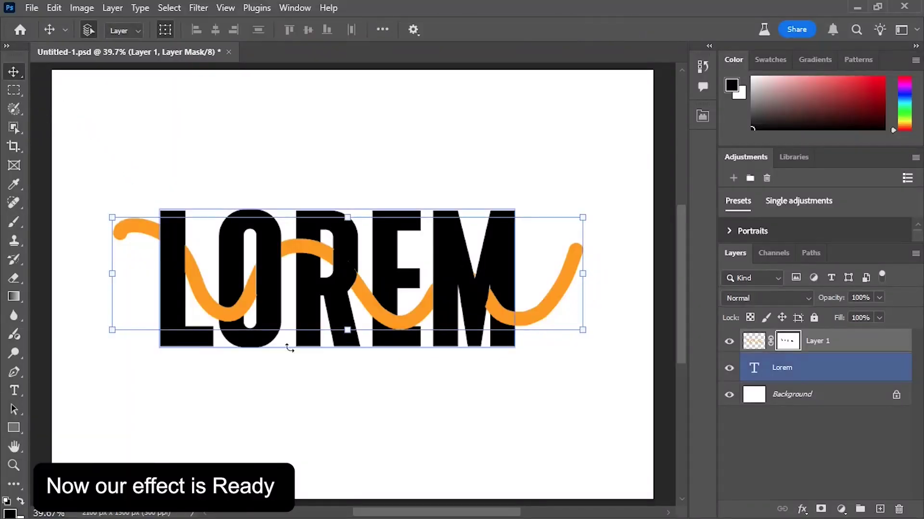
pyautogui.click(318, 378)
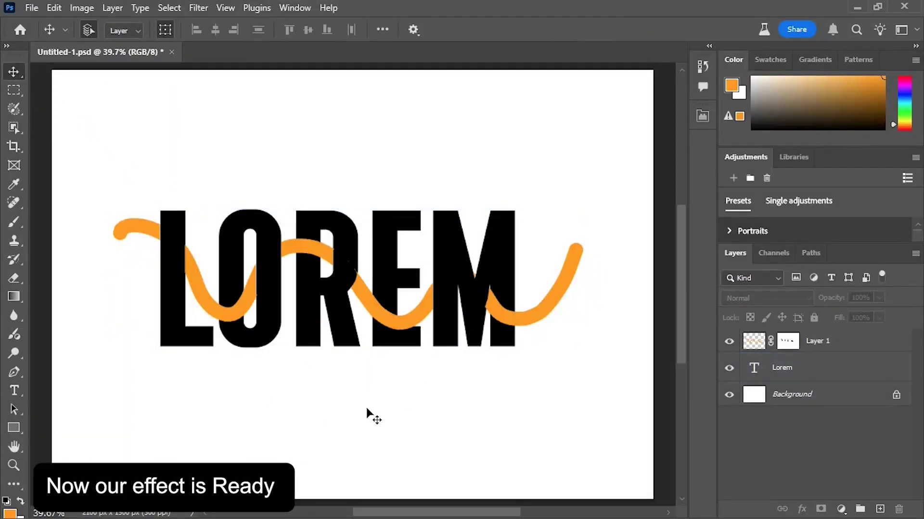